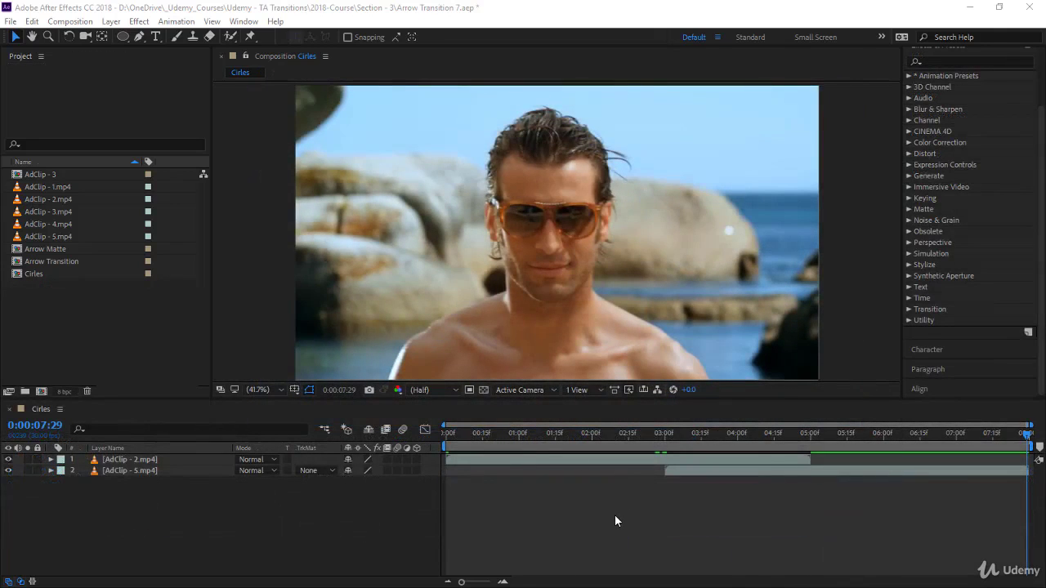
- Draw a white circle with the Ellipse Tool near the centre of the Cirles comp
left_click(615, 518)
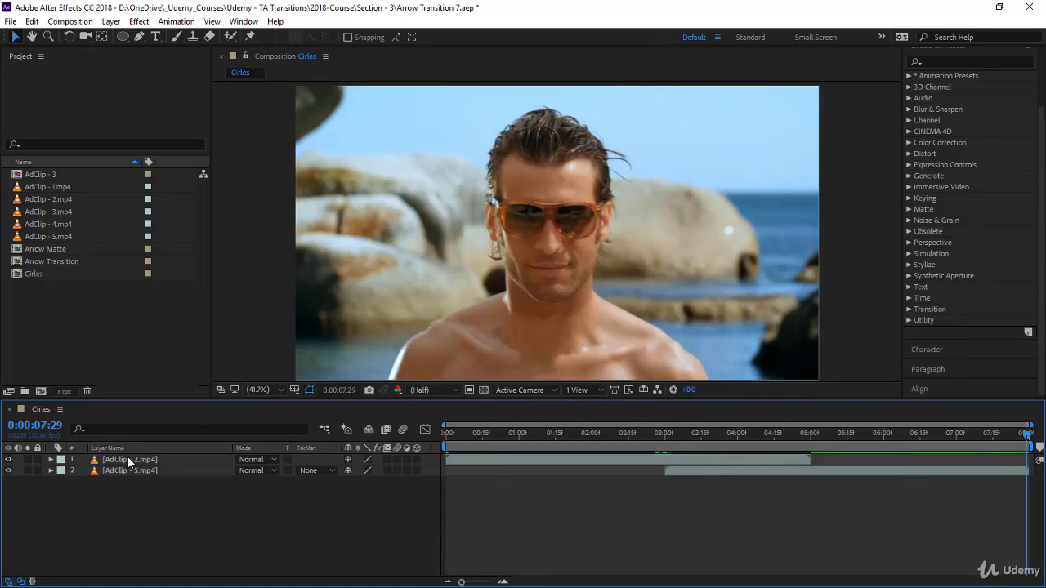
left_click(683, 460)
left_click(688, 468)
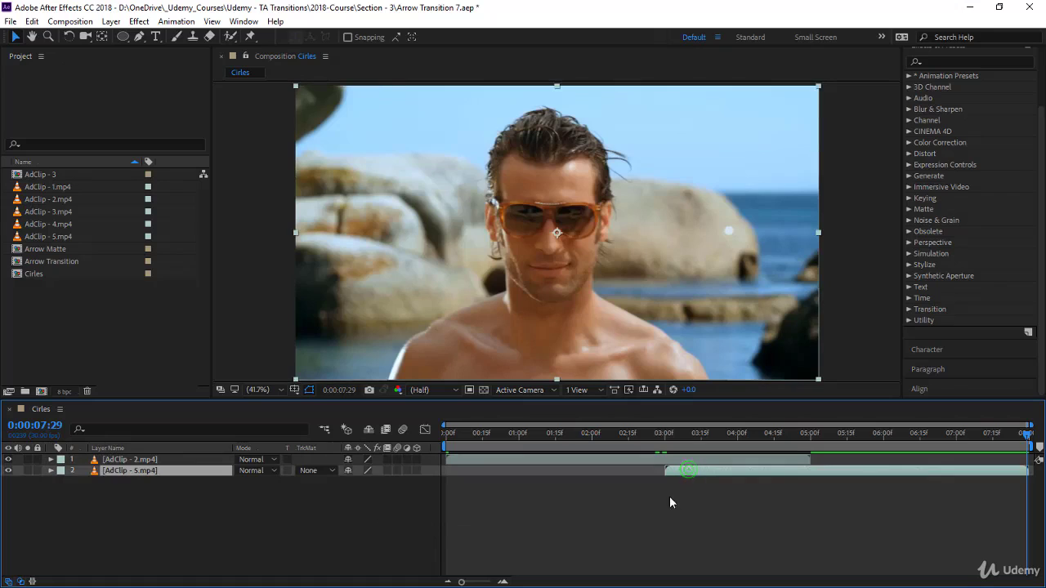
left_click(322, 500)
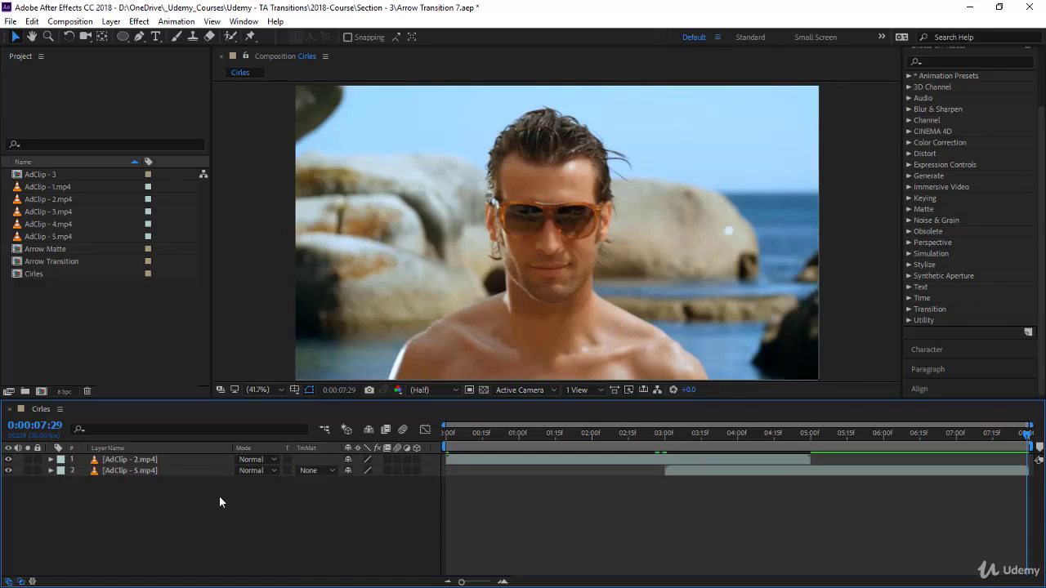
left_click(123, 38)
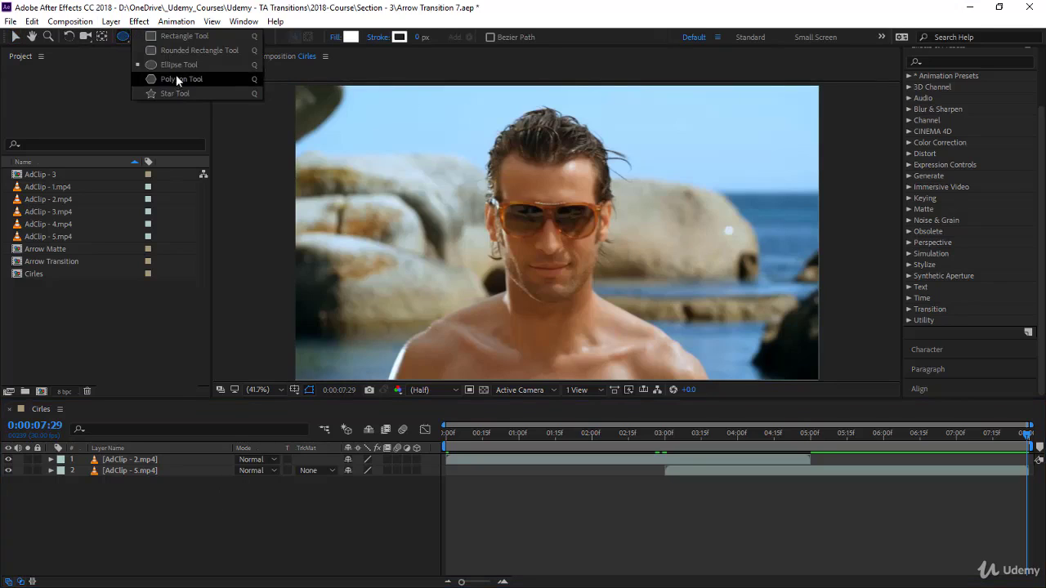
left_click(179, 65)
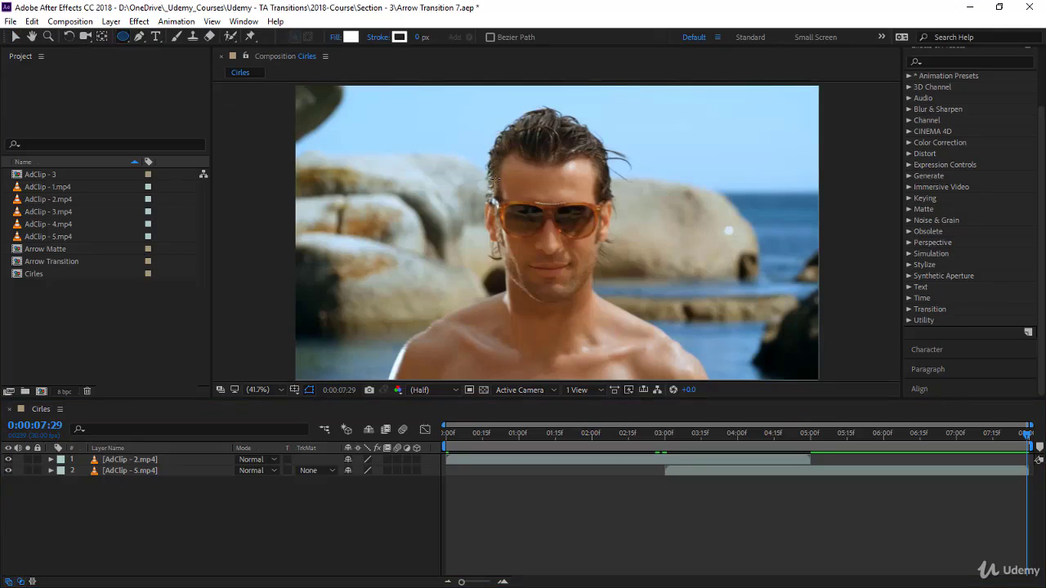
left_click_drag(496, 178, 621, 304)
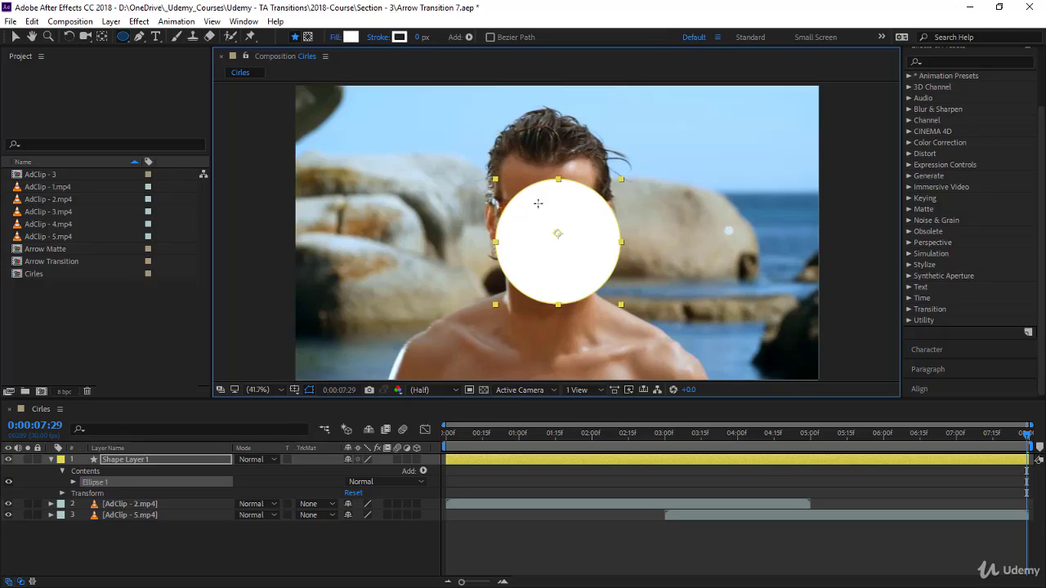
- Set the Ellipse 1 transform Position to 0,0 to centre the circle
left_click(74, 482)
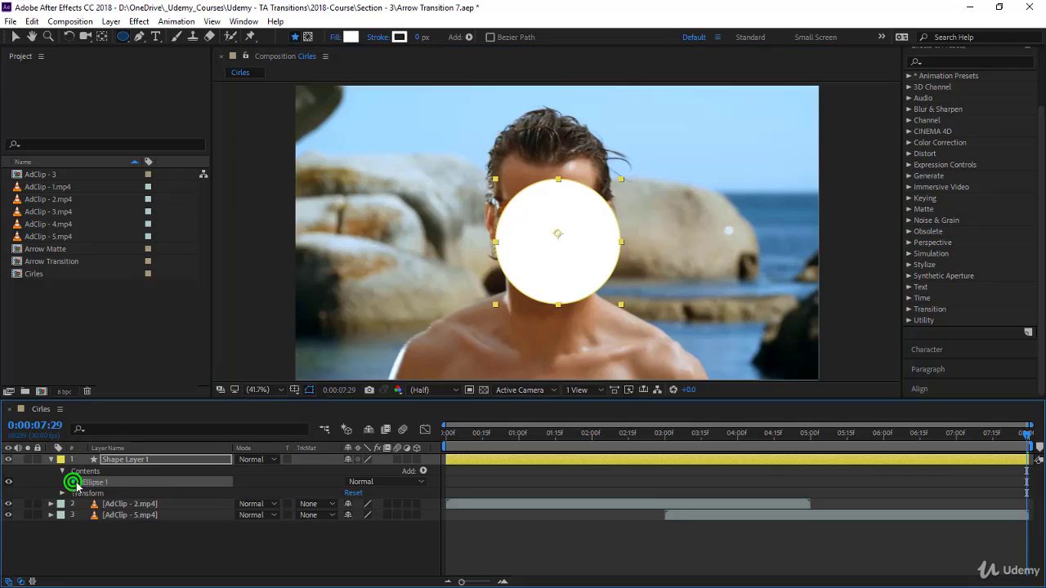
left_click(85, 527)
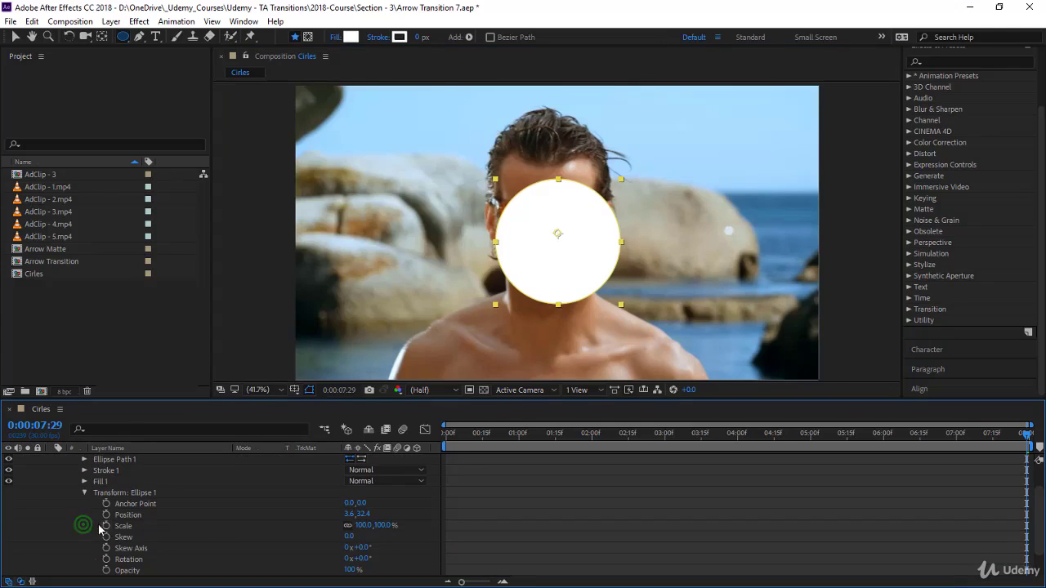
left_click(349, 514)
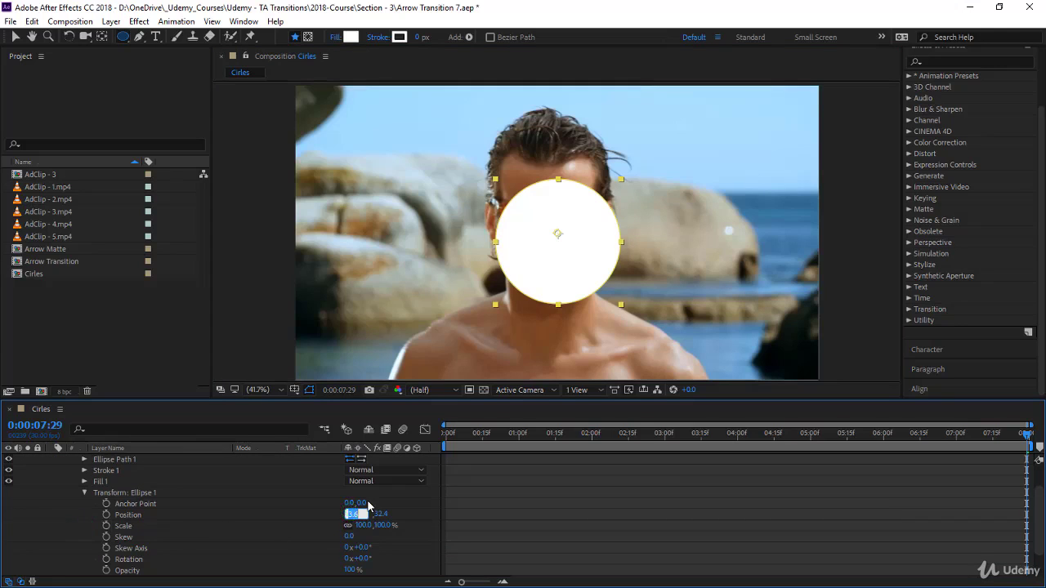
type("0")
key("Tab")
type("0")
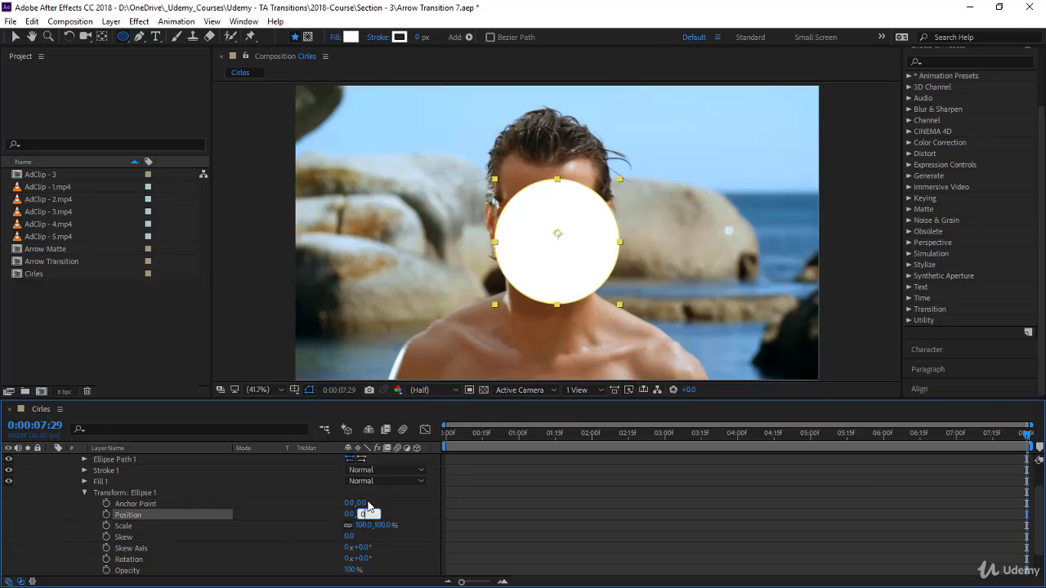
key("Return")
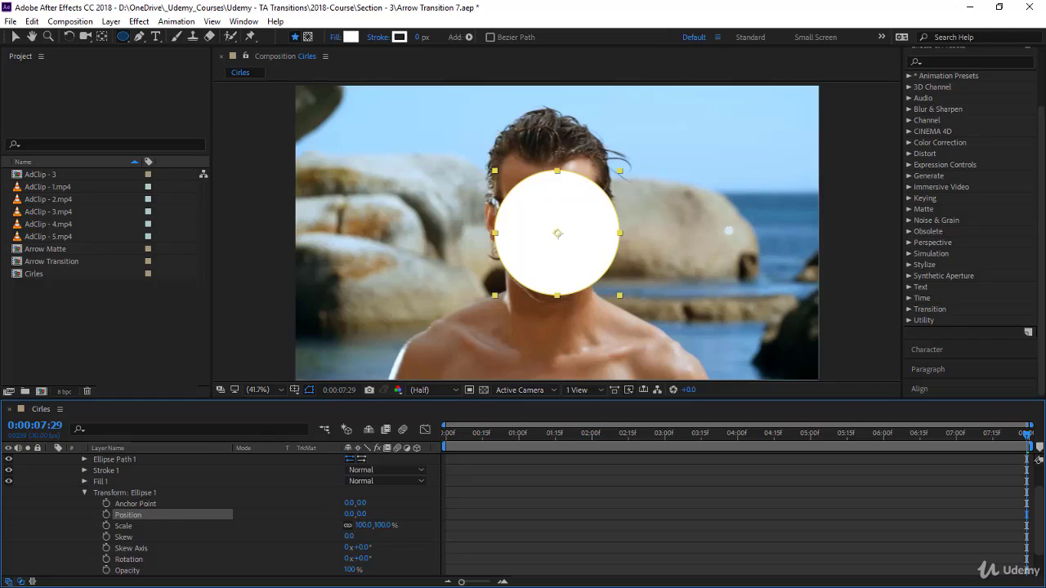
- Pre-compose Shape Layer 1 into a new composition named 'Matte Circles'
scroll(261, 461, "up", 3)
left_click(159, 459)
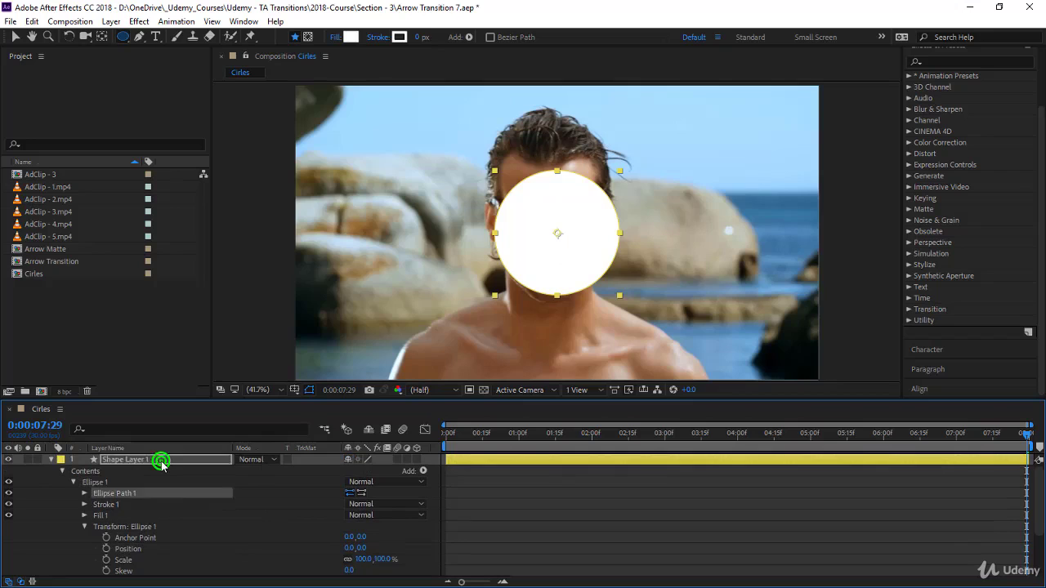
right_click(159, 460)
left_click(209, 470)
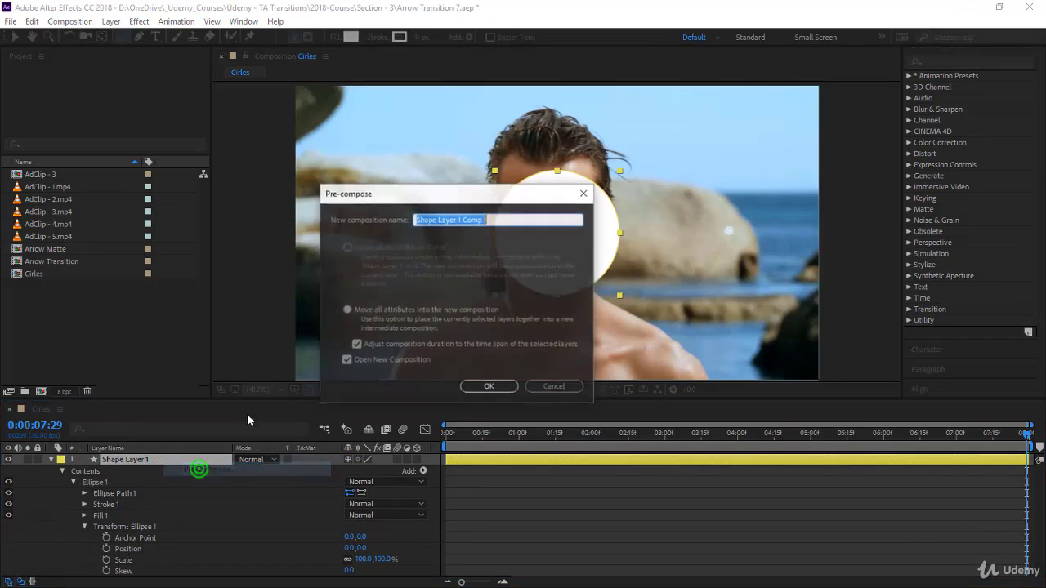
type("Matte Circles")
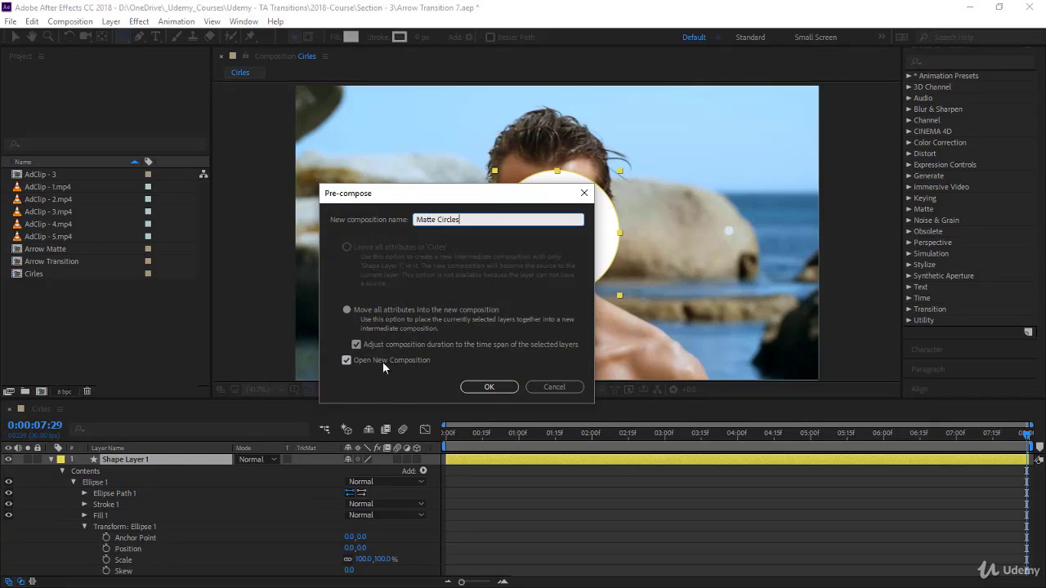
left_click(490, 387)
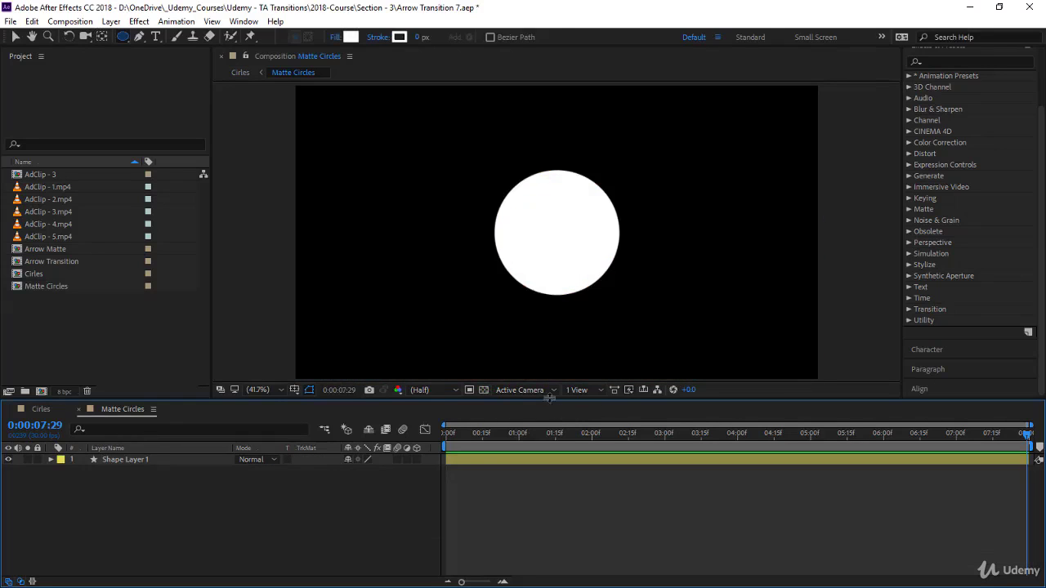
- End the work area at 2:00 and trim the Matte Circles comp to it
left_click(440, 438)
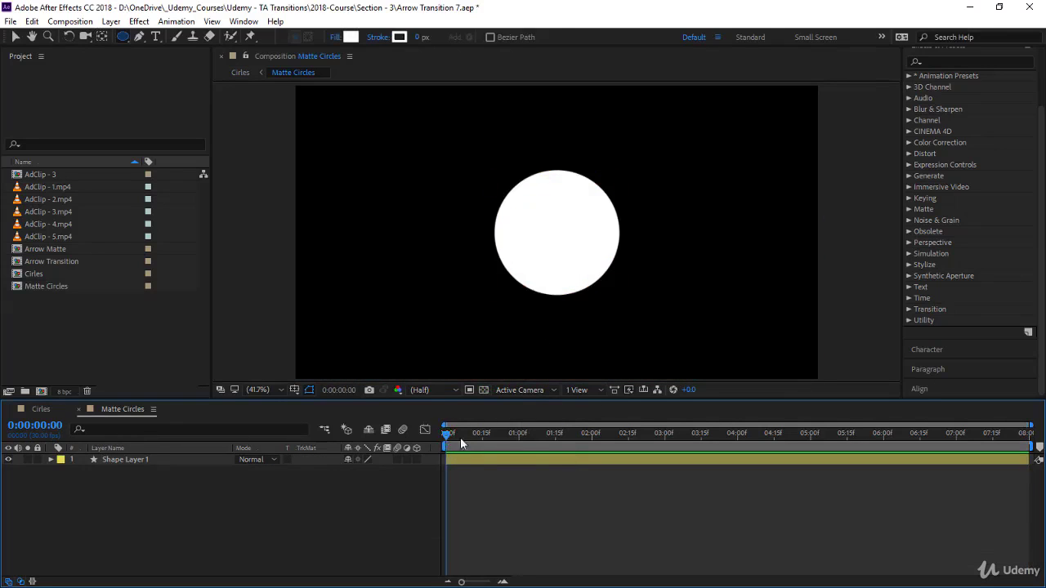
left_click_drag(440, 438, 592, 436)
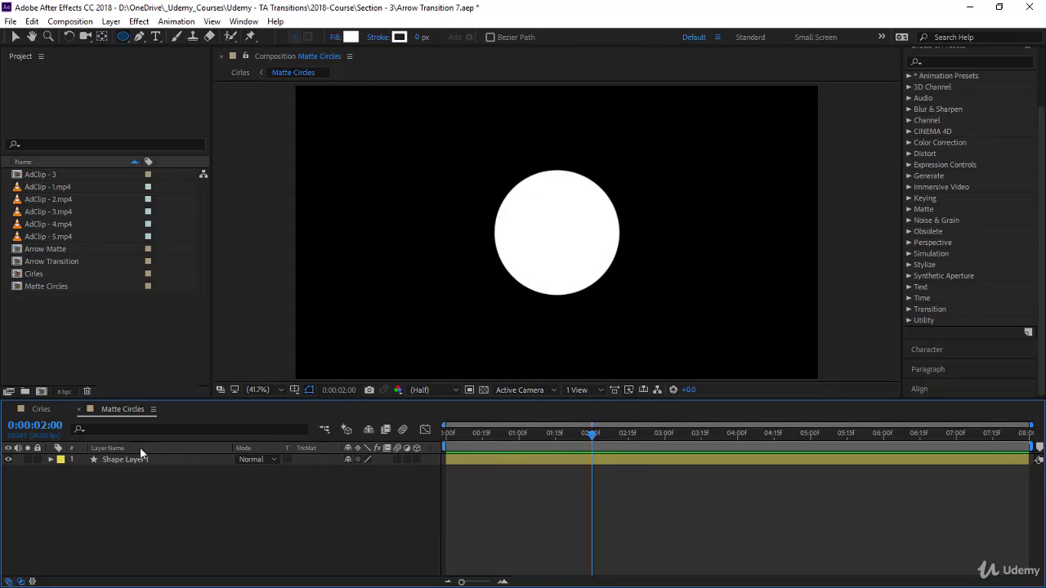
key("n")
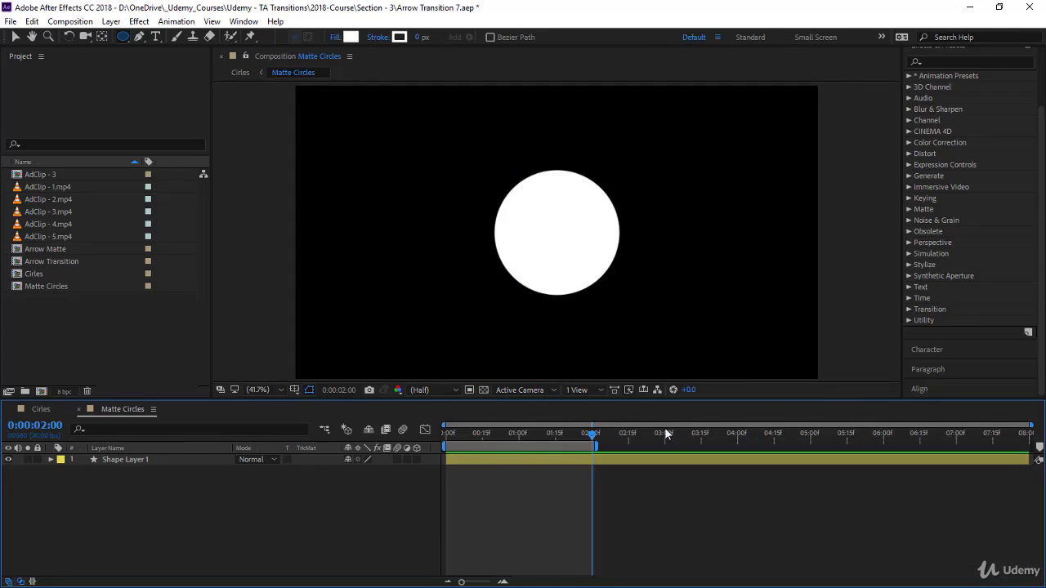
right_click(560, 449)
left_click(514, 446)
right_click(519, 447)
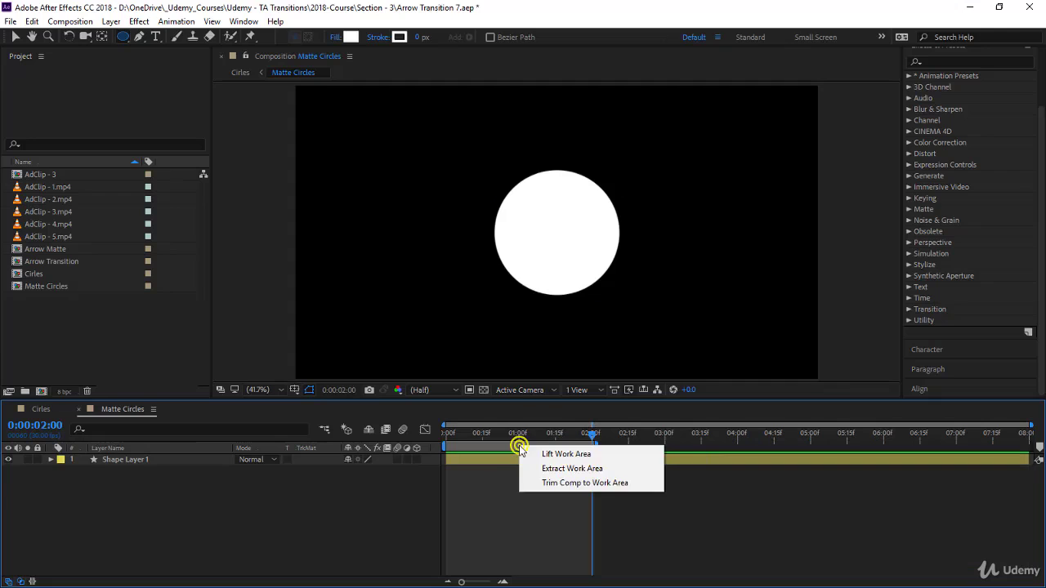
left_click(560, 484)
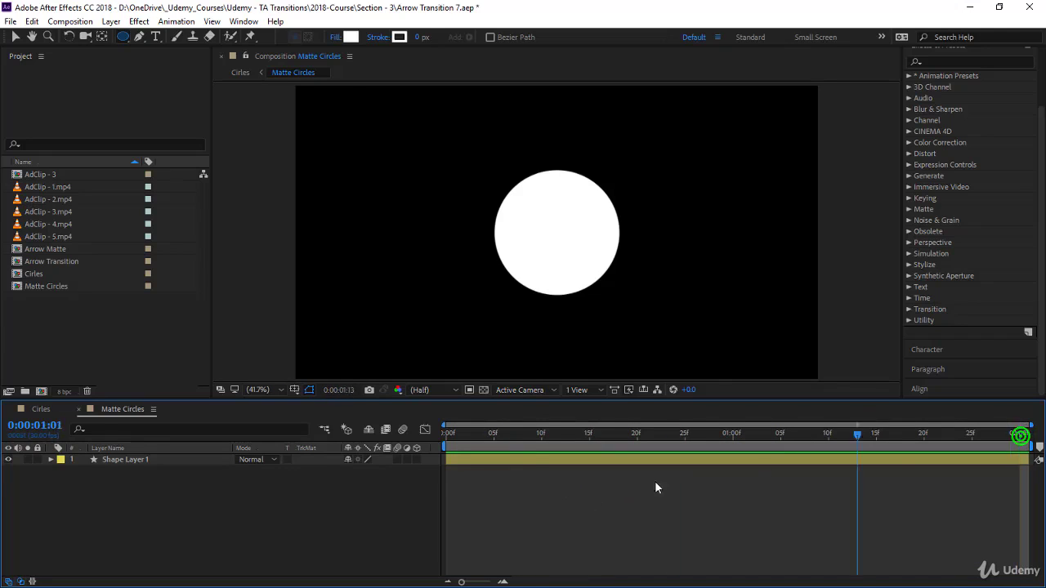
key("Home")
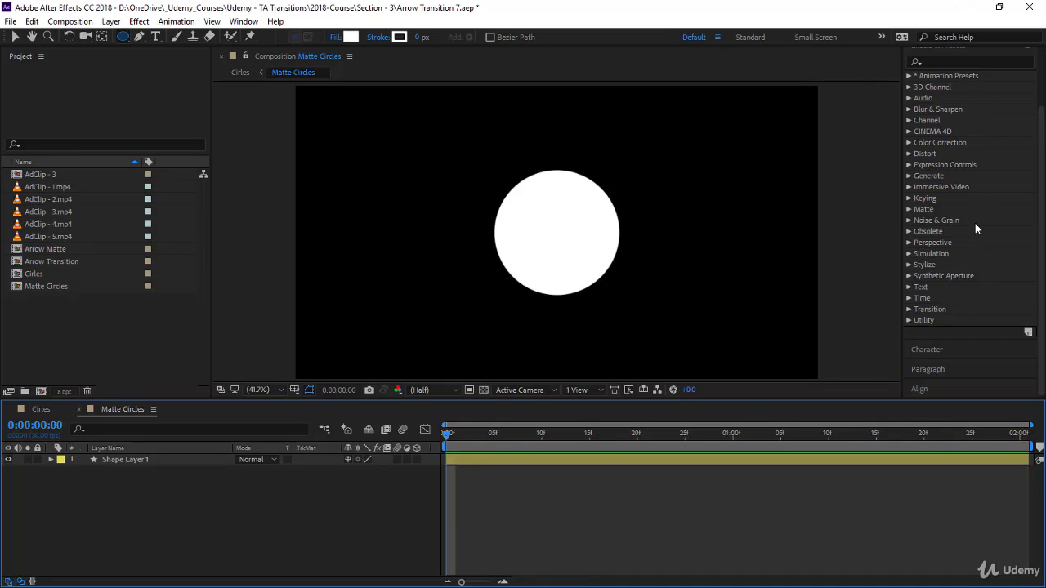
- Apply the Transition > Radial Wipe effect to the circle layer and test its completion
left_click(908, 306)
scroll(962, 282, "down", 1)
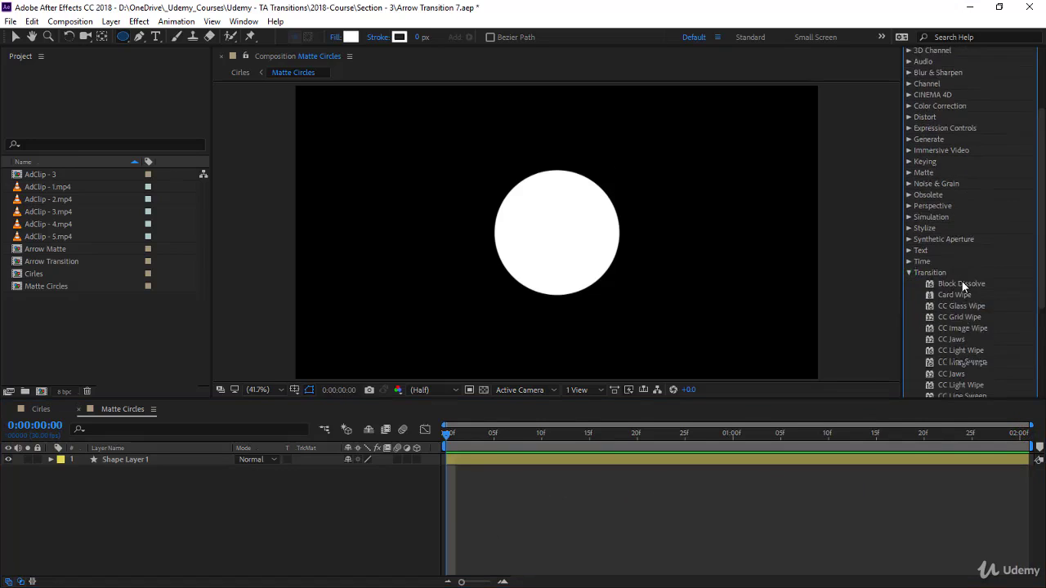
scroll(962, 281, "down", 3)
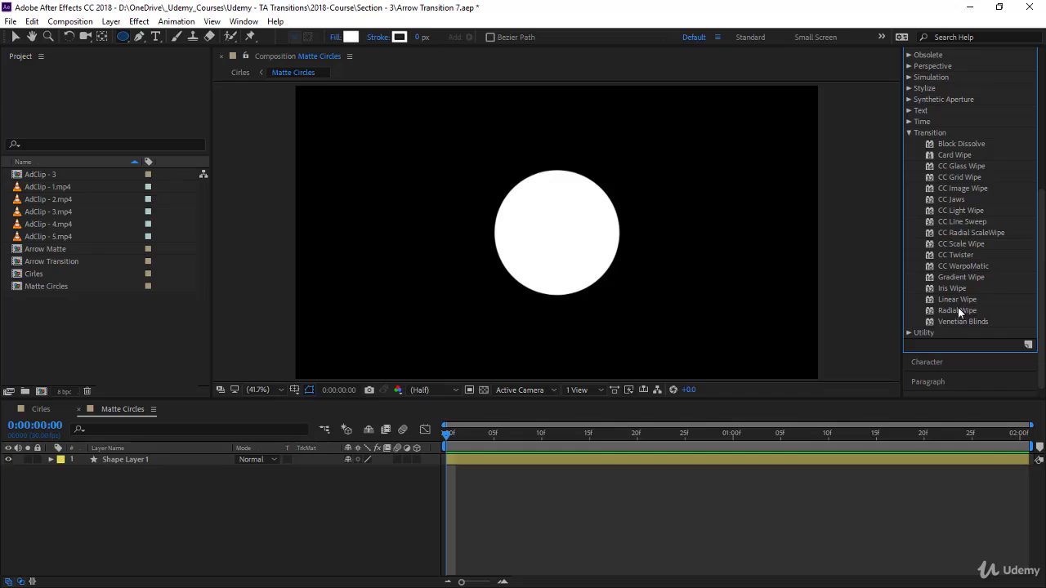
left_click_drag(958, 310, 596, 267)
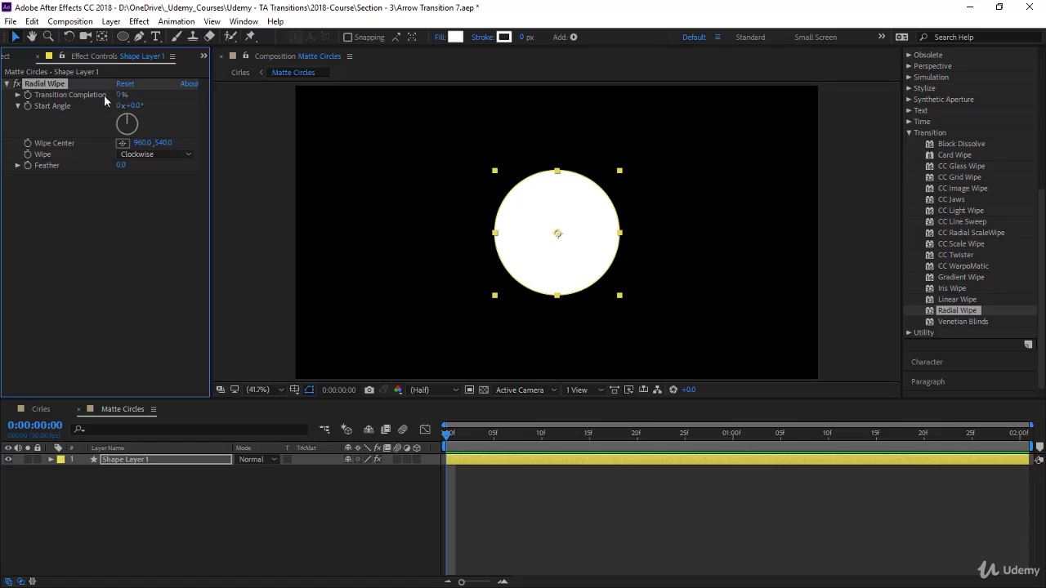
mouse_move(121, 96)
left_mouse_down()
mouse_move(207, 84)
mouse_move(142, 89)
left_mouse_up()
- Try a Counterclockwise wipe, then set Wipe back to Clockwise
left_click(132, 155)
left_click(147, 181)
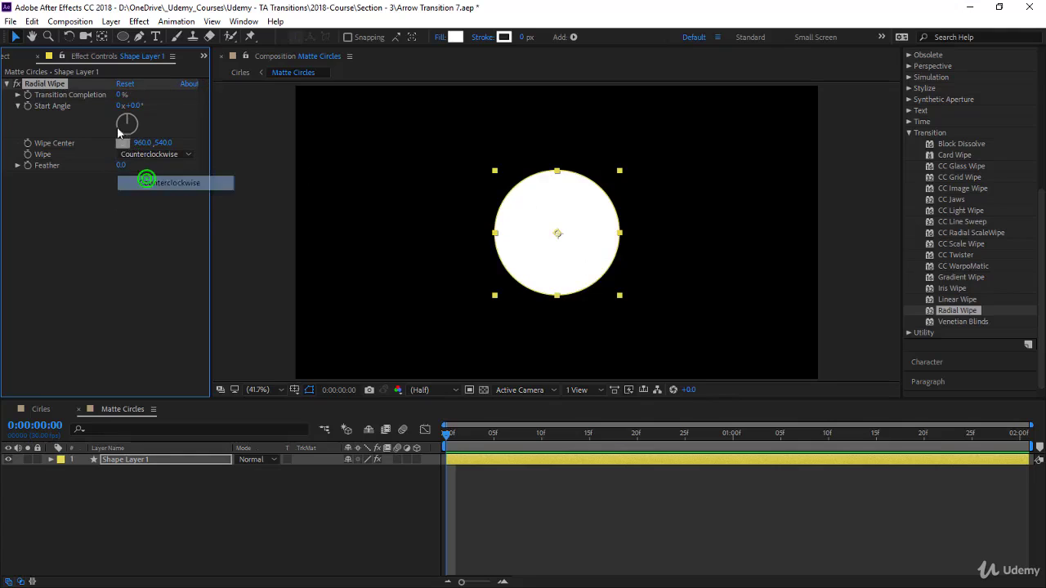
mouse_move(120, 96)
left_mouse_down()
mouse_move(156, 96)
mouse_move(120, 95)
left_mouse_up()
left_click(149, 154)
left_click(152, 165)
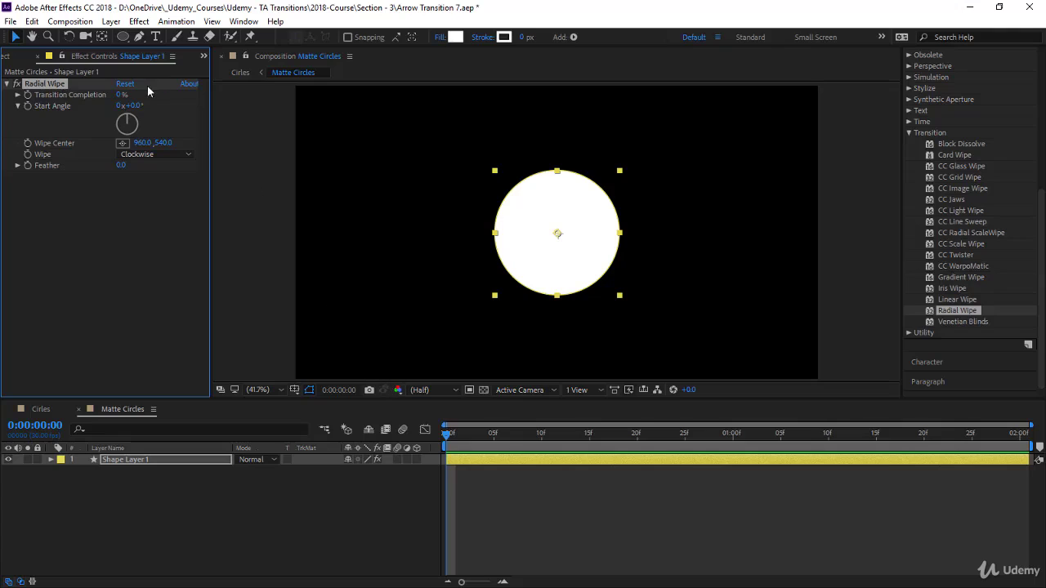
- Keyframe Transition Completion at 100% at 0s and 0% at 1:00
left_click_drag(121, 96, 113, 203)
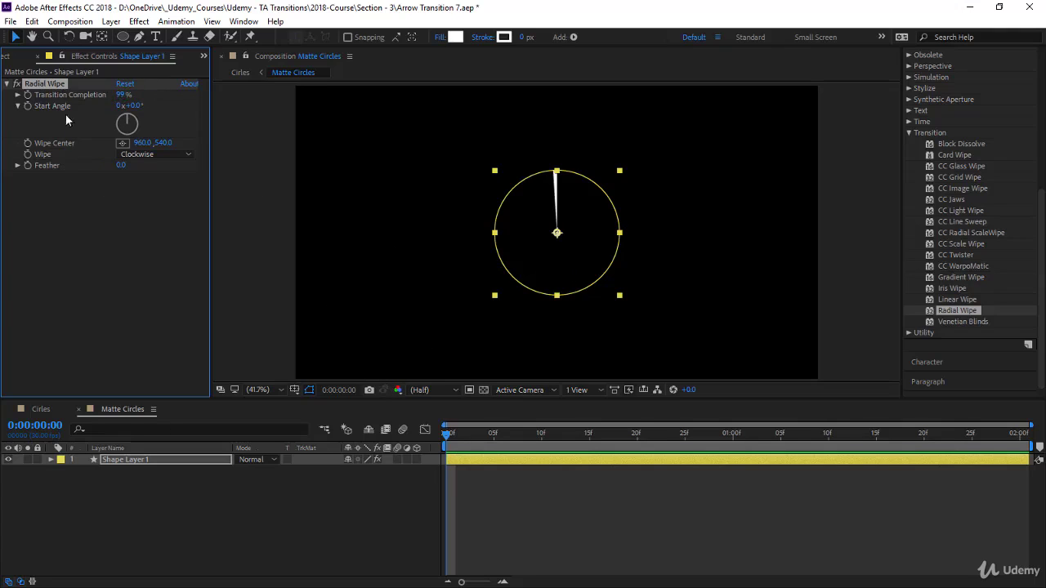
left_click(28, 95)
left_click(52, 422)
type("100")
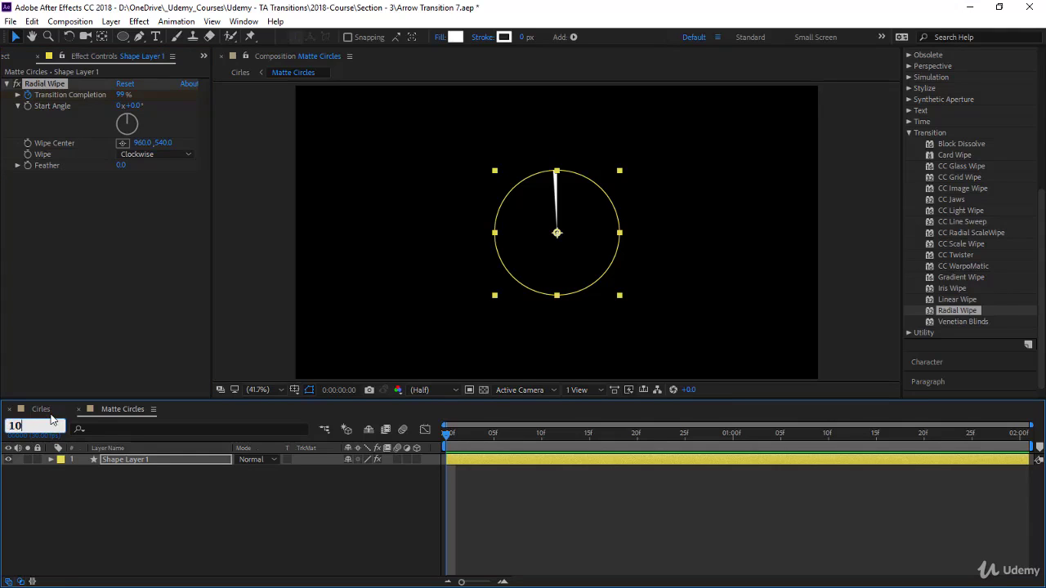
key("Return")
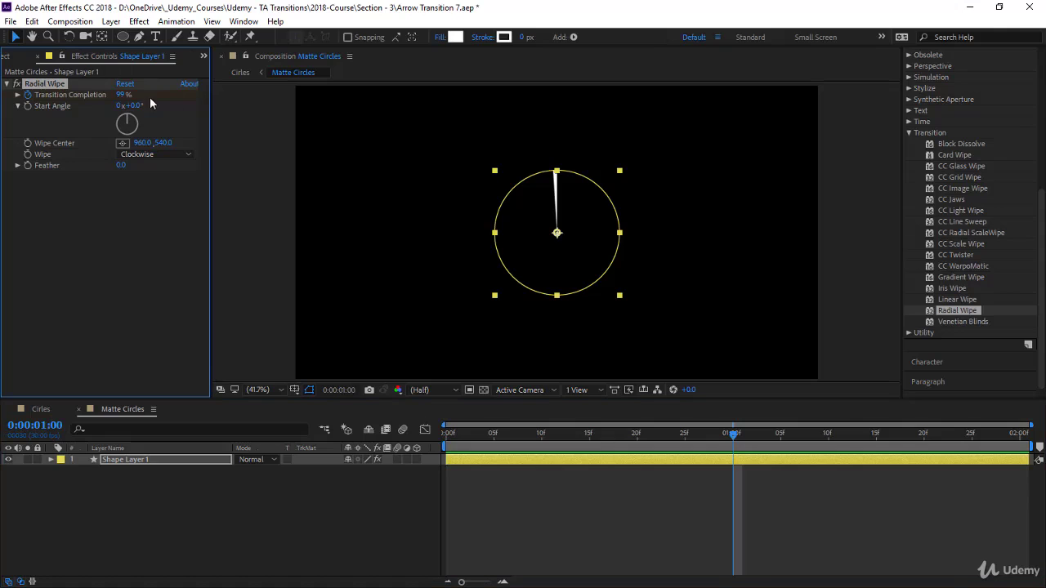
left_click_drag(123, 95, 38, 100)
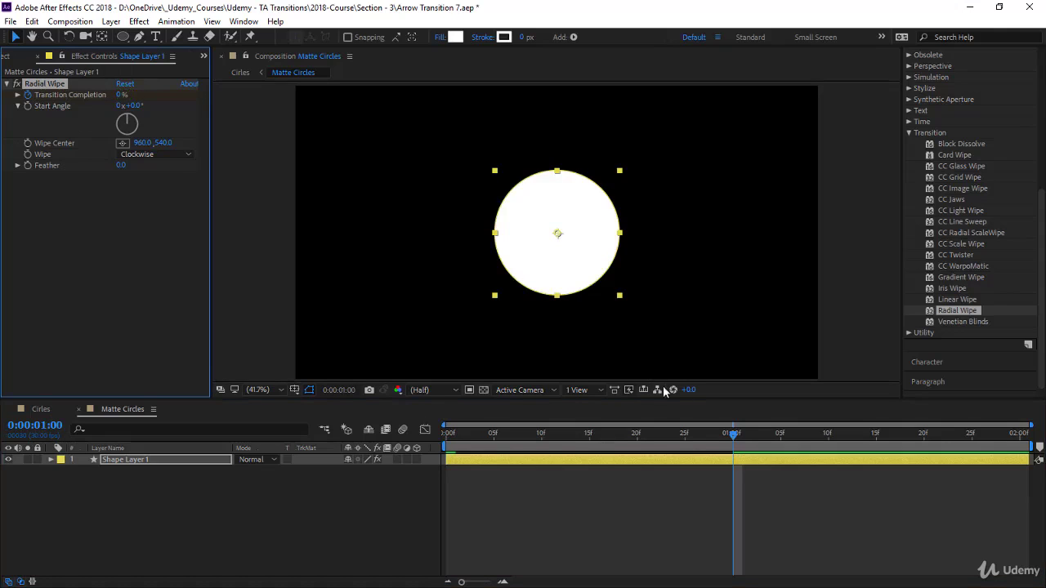
- Preview the circle wiping on clockwise over one second
key("space")
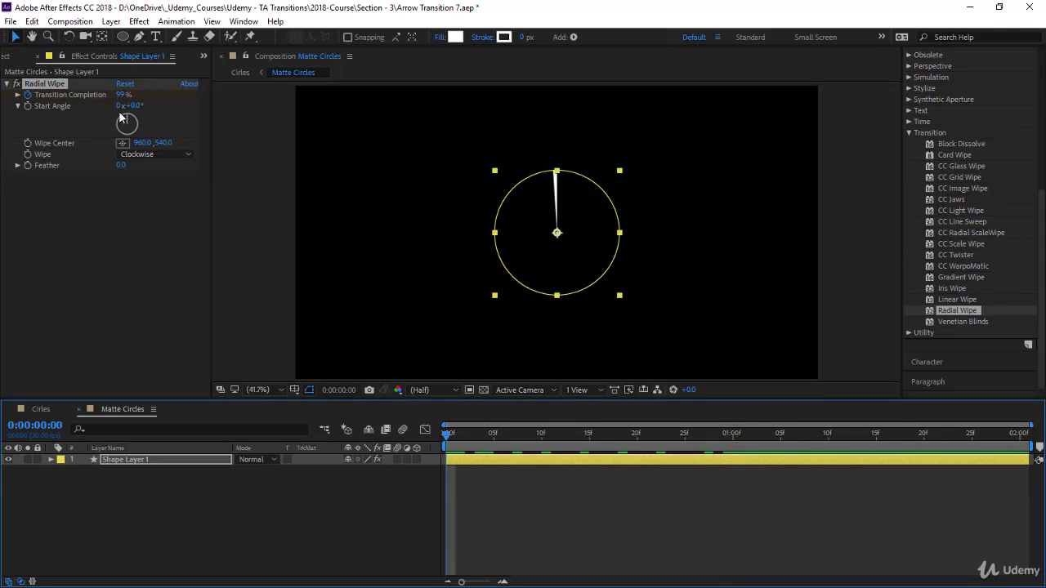
left_click(123, 95)
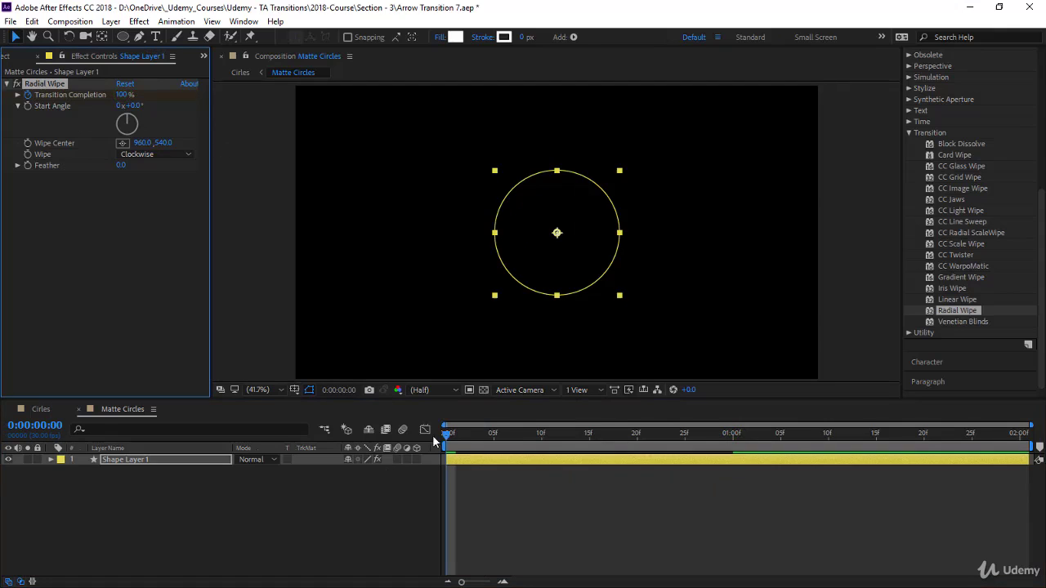
key("space")
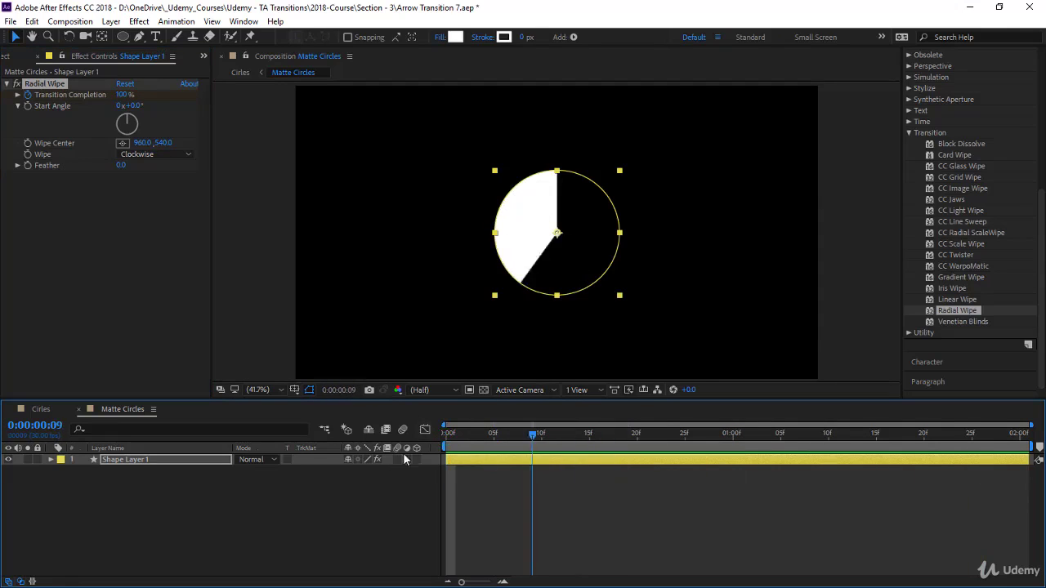
key("space")
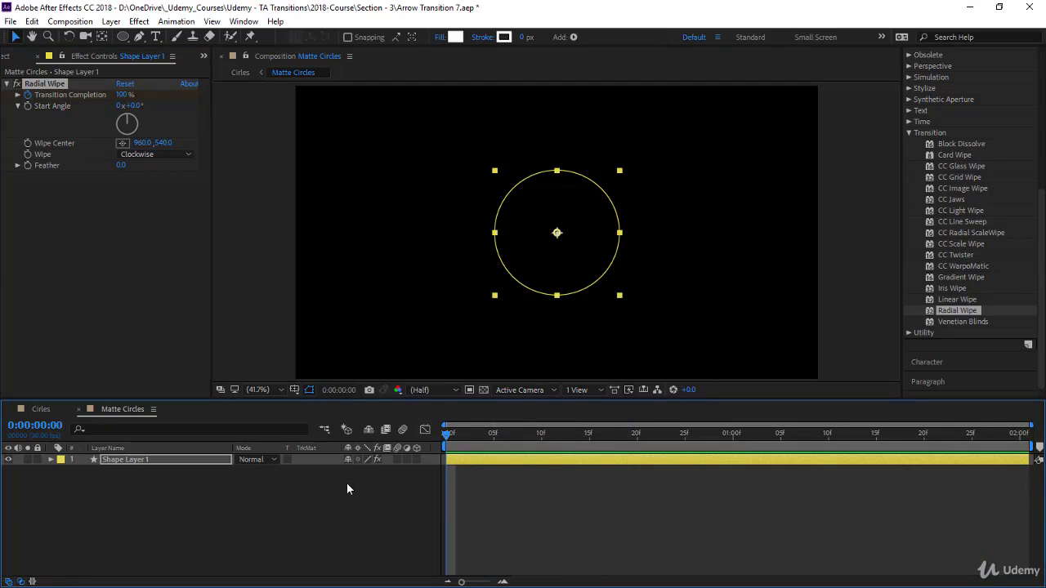
- Twirl open Shape Layer 1 to show its Contents, Effects and Transform groups
left_click(166, 463)
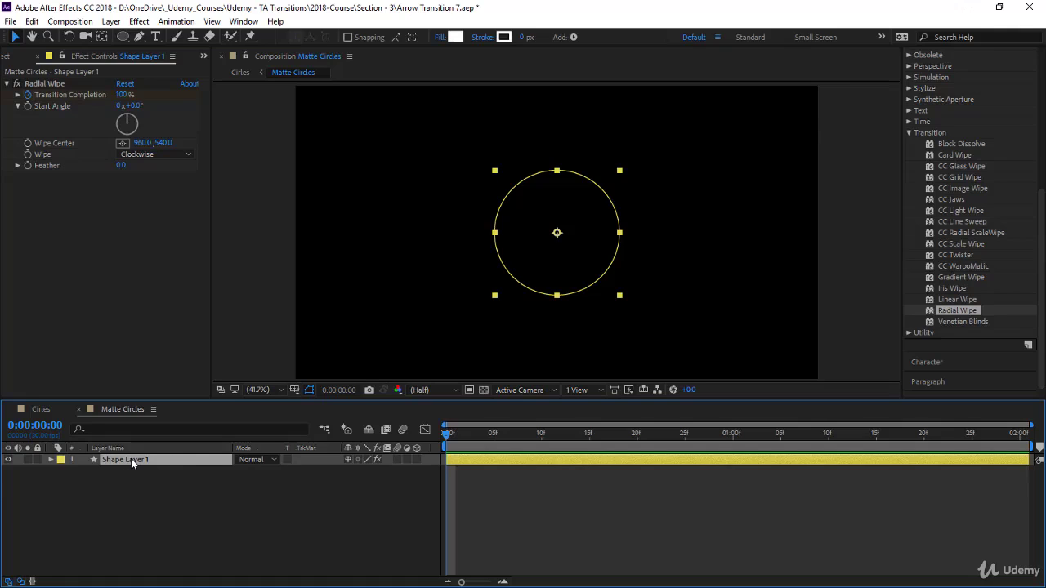
key("s")
left_click(50, 459)
left_click(50, 459)
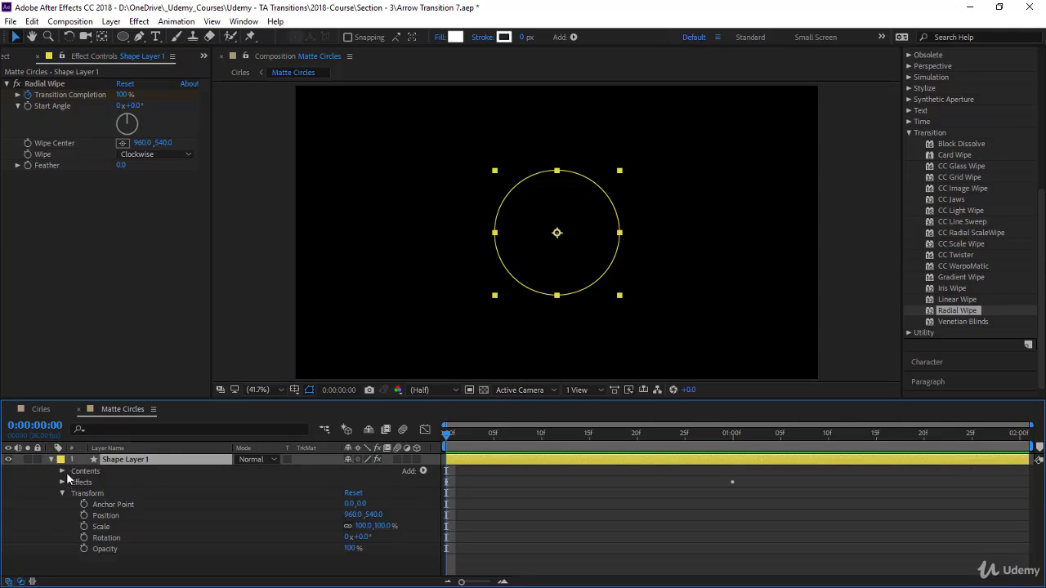
- Keyframe the Ellipse Path 1 Size at 0,0 on the first frame
left_click(62, 472)
left_click(73, 482)
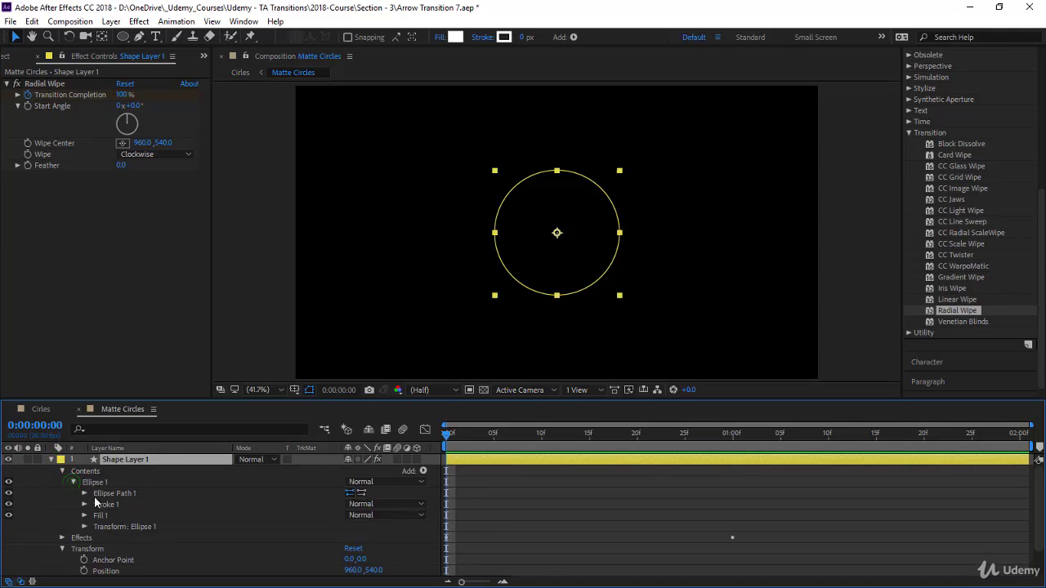
left_click(89, 494)
left_click(85, 493)
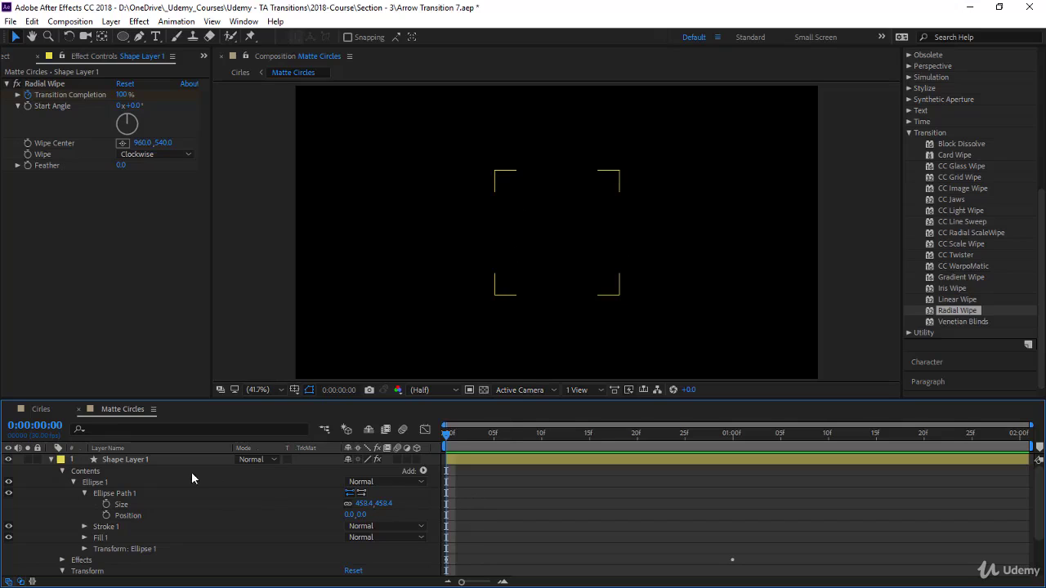
left_click(106, 505)
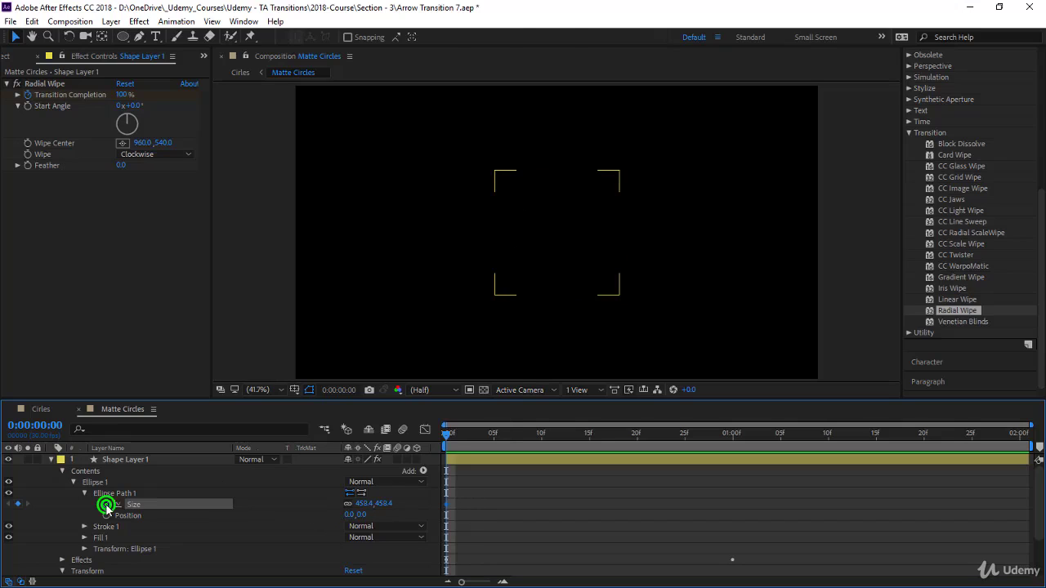
left_click(365, 504)
type("0")
key("Return")
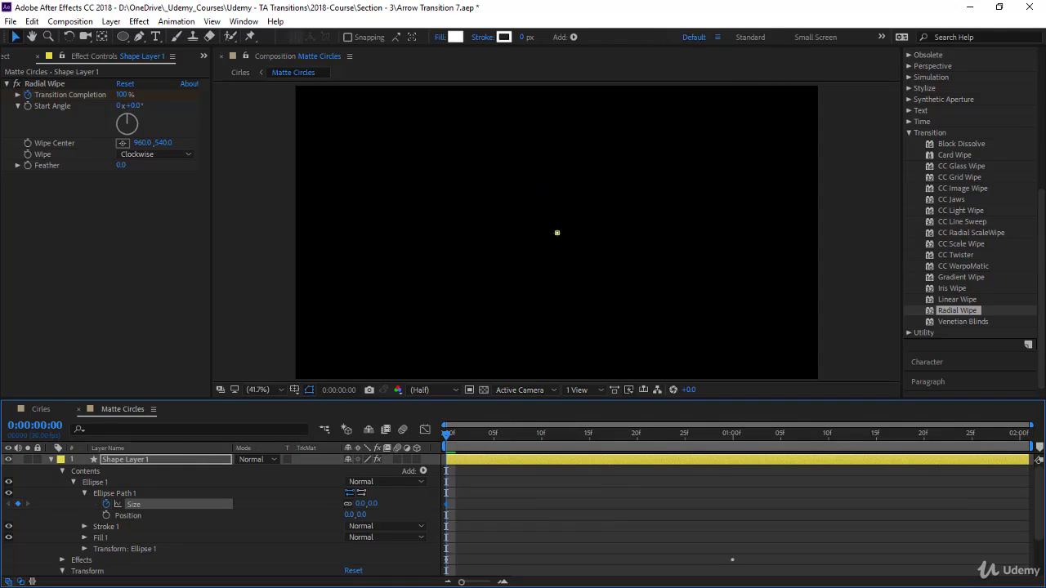
- At 1:00 scrub the ellipse Size to 2278 so the circle fills the frame, then preview
left_click(49, 425)
type("100")
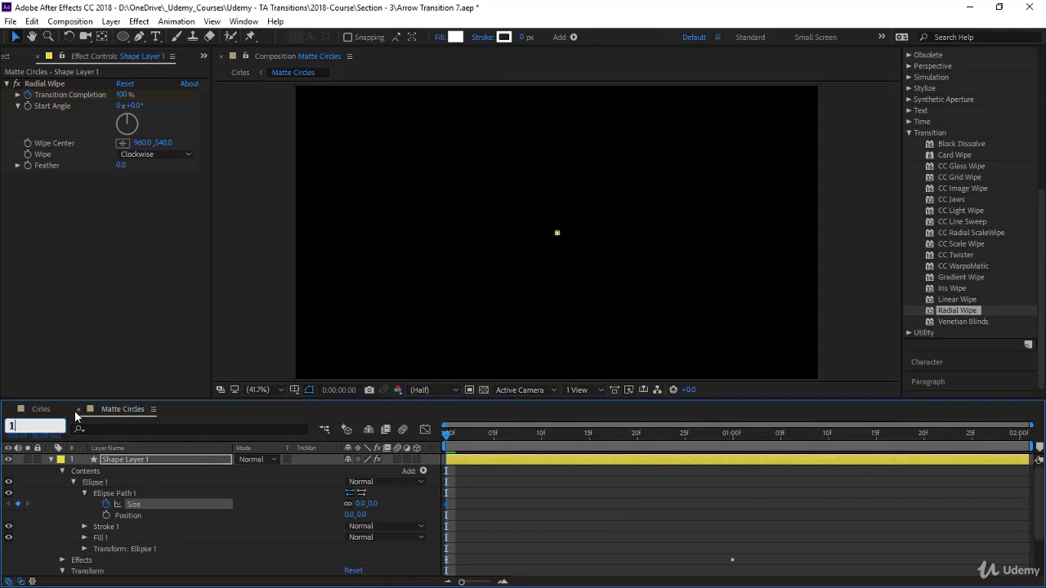
key("Return")
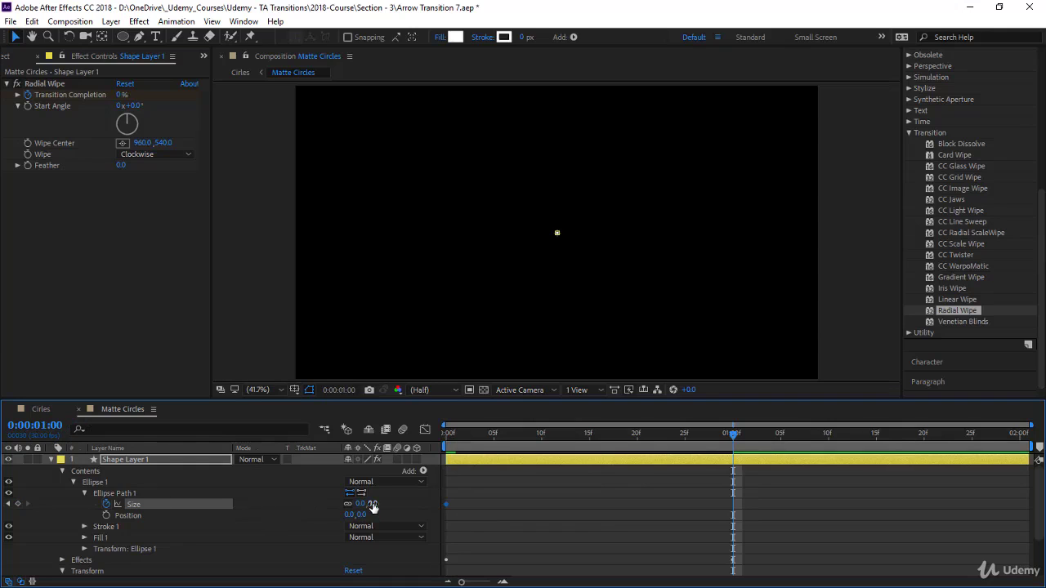
left_click_drag(371, 504, 556, 504)
left_click_drag(466, 504, 477, 506)
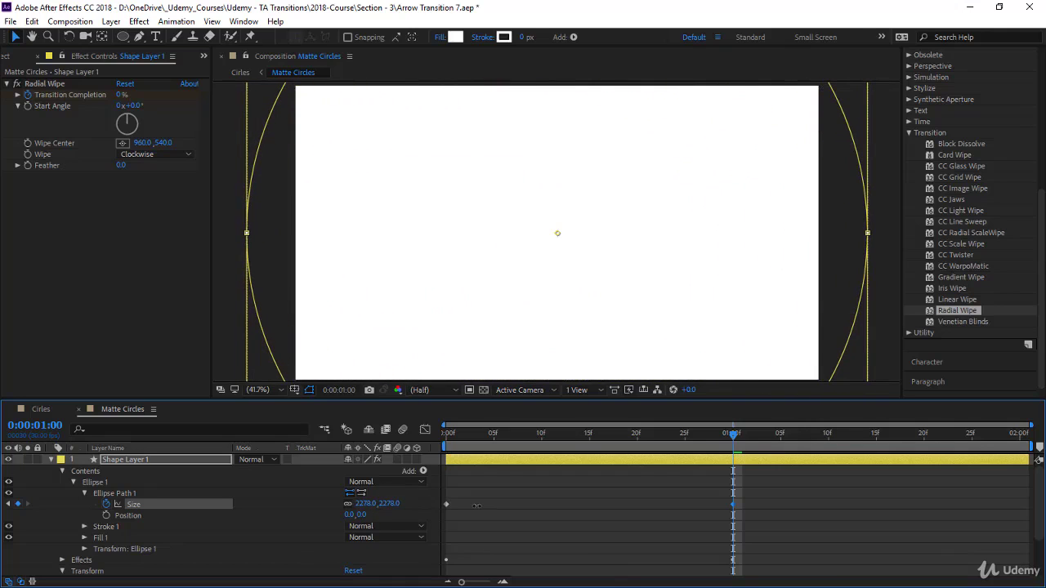
key("Home")
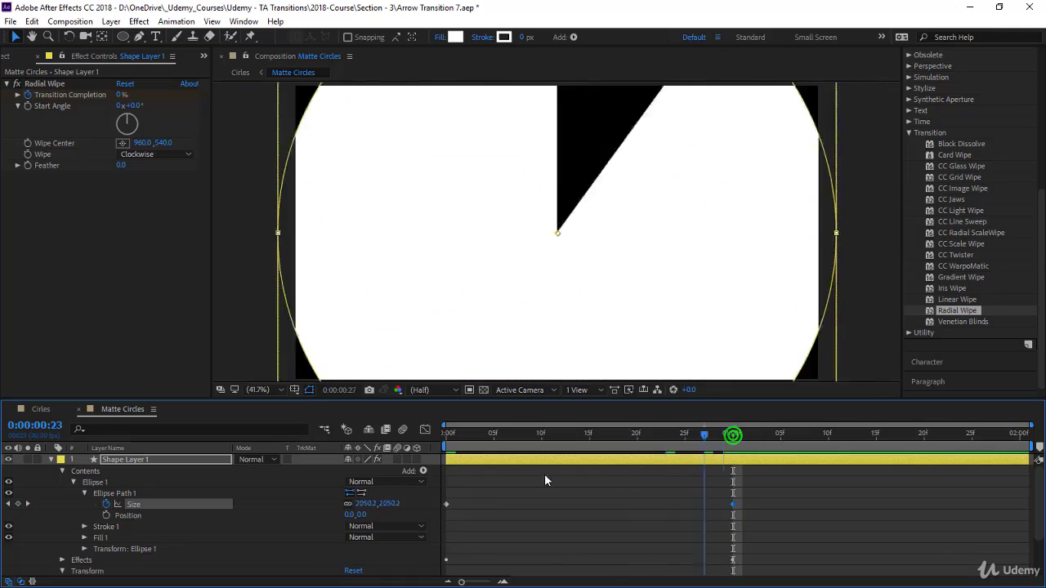
key("space")
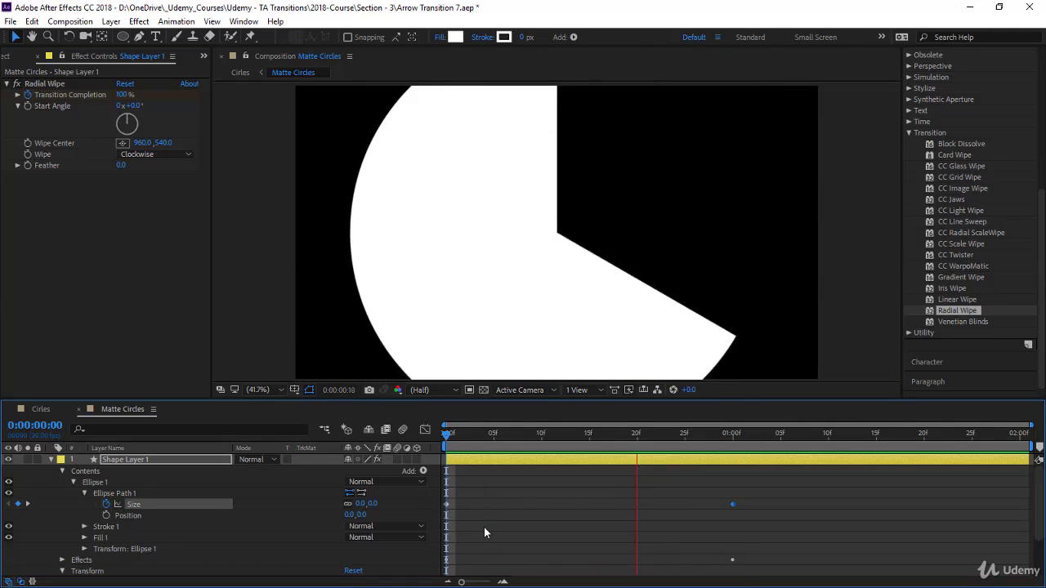
- In the Cirles comp, set AdClip - 2.mp4's track matte to Luma Inverted Matte
left_click(43, 409)
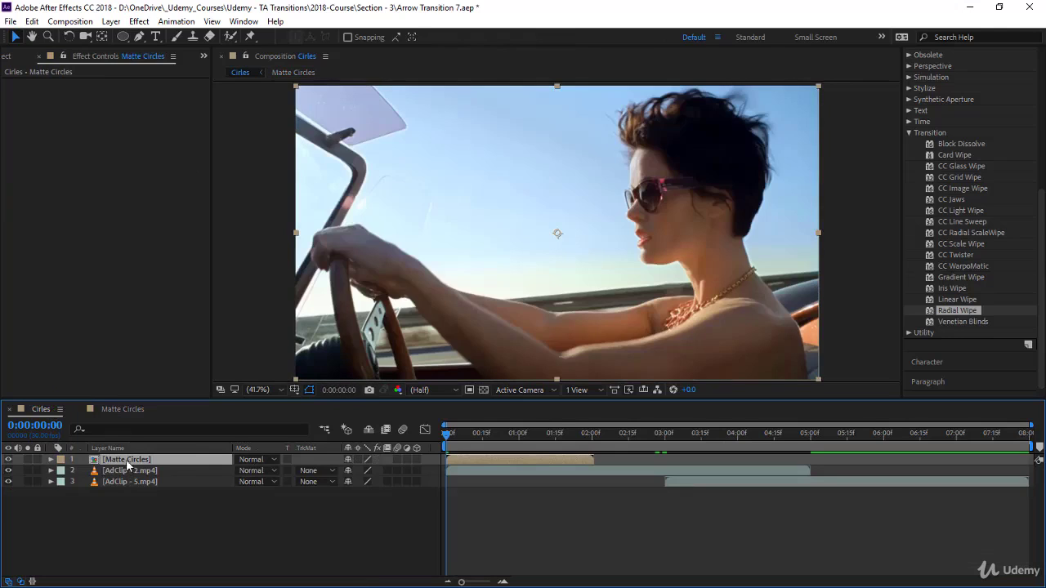
left_click(319, 471)
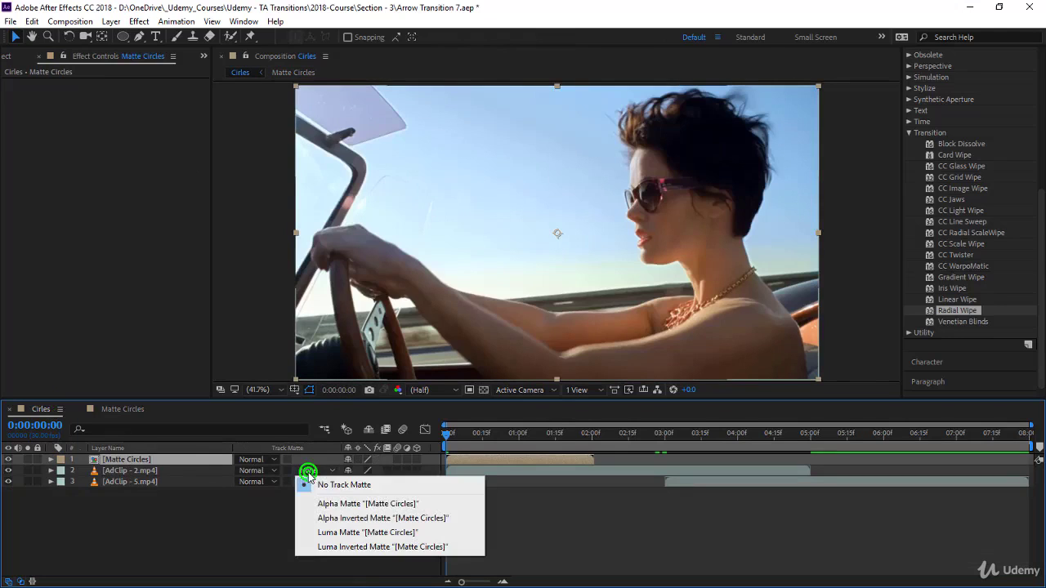
left_click(350, 547)
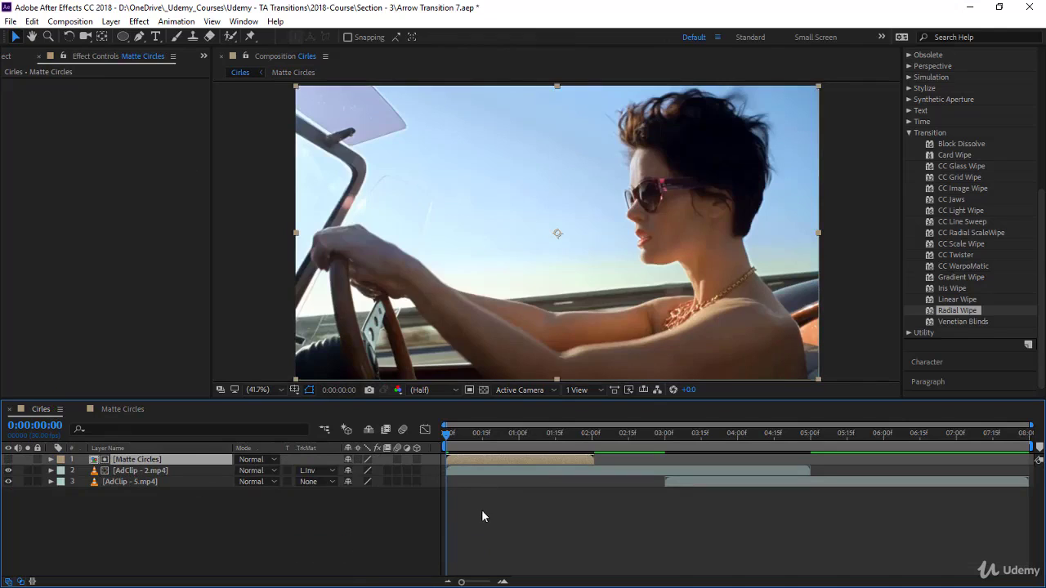
key("space")
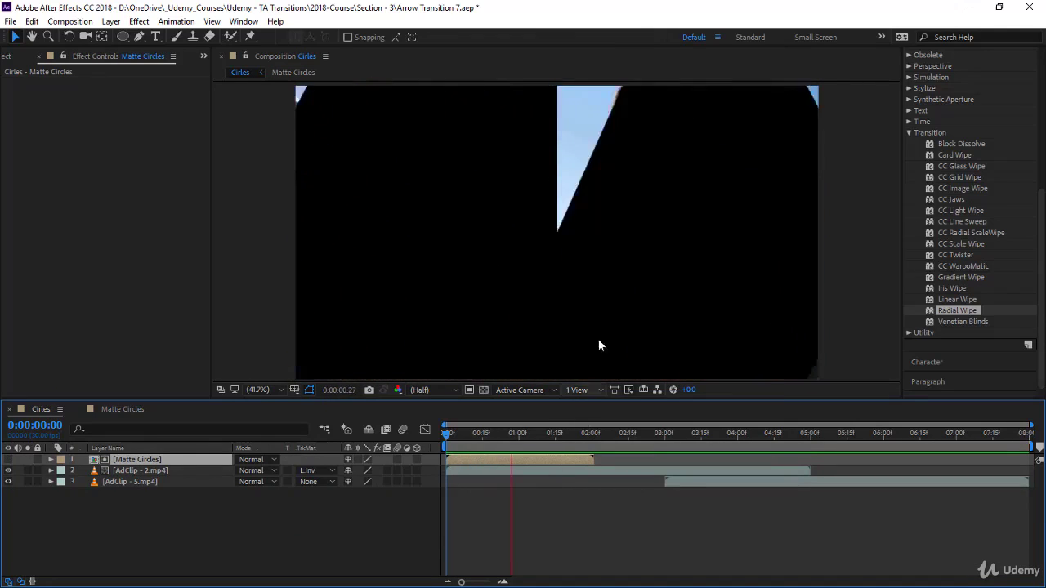
- Slide Matte Circles to start at 3:00, where AdClip - 5.mp4 begins
left_click_drag(514, 459, 706, 474)
left_click(689, 483)
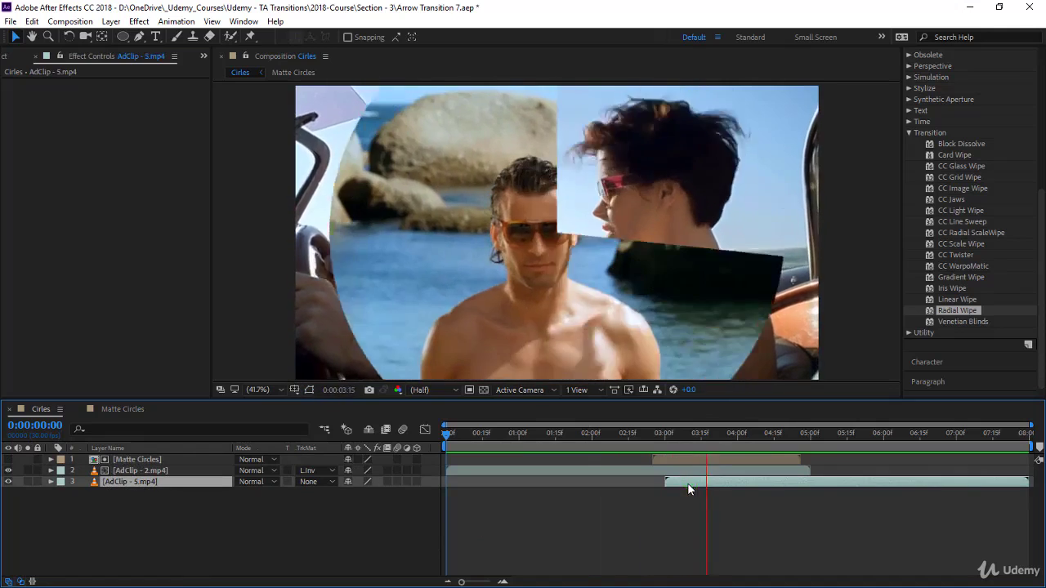
key("i")
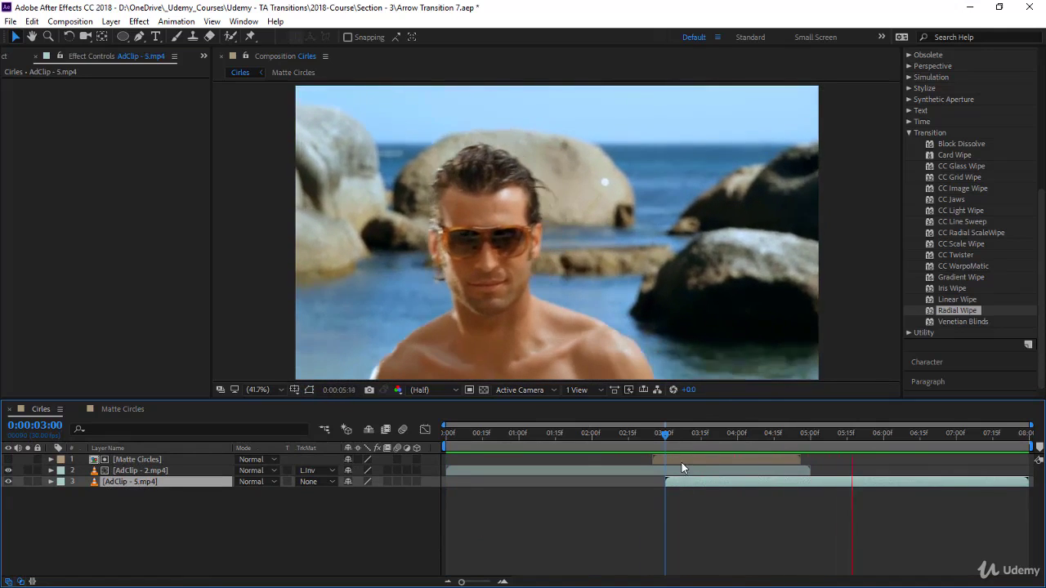
mouse_move(682, 463)
left_mouse_down()
mouse_move(702, 456)
mouse_move(664, 456)
left_mouse_up()
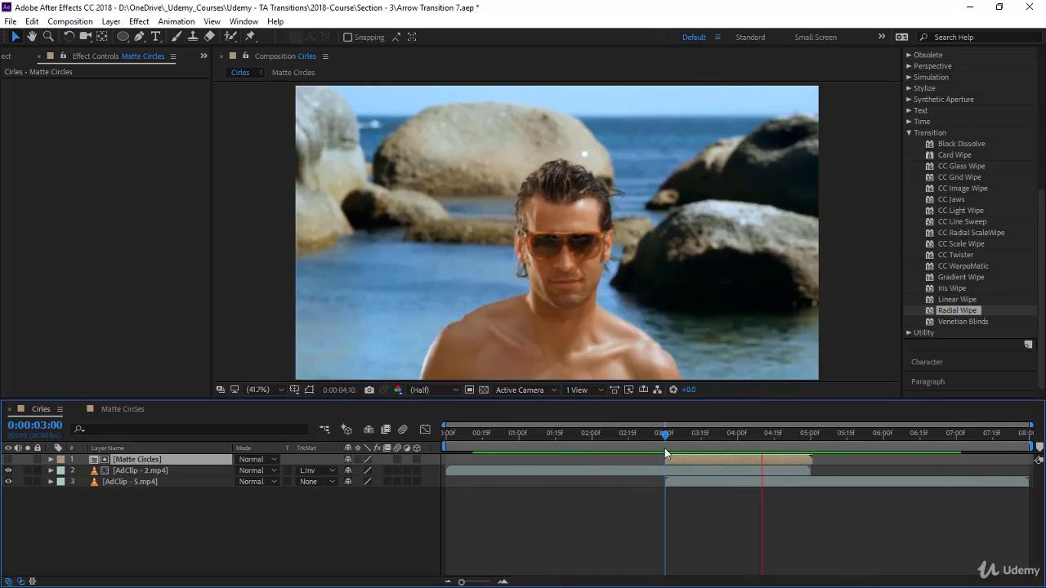
key("space")
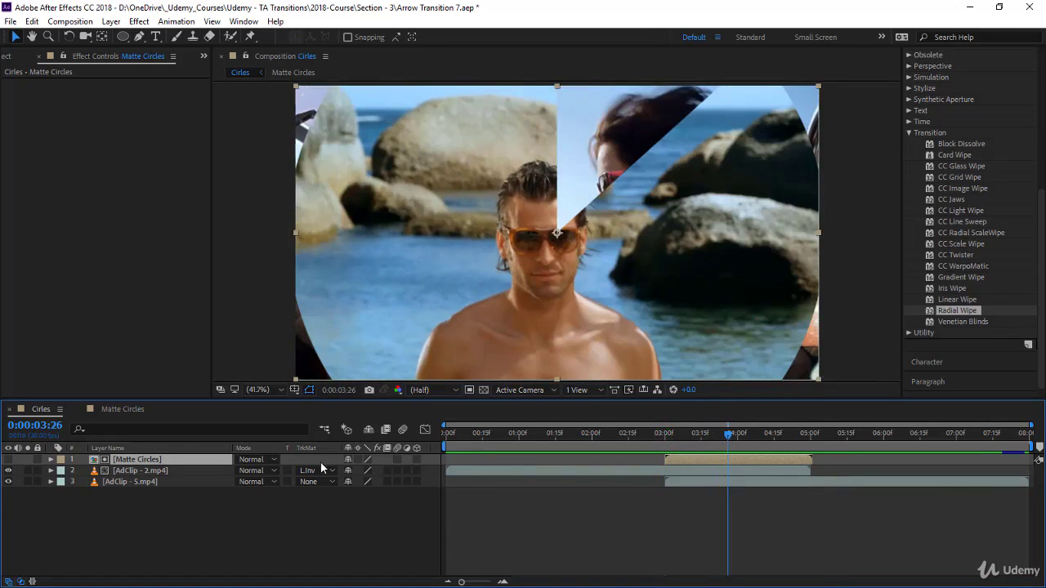
- At frame 0, duplicate Shape Layer 1 into four layers and select them all
left_click(108, 408)
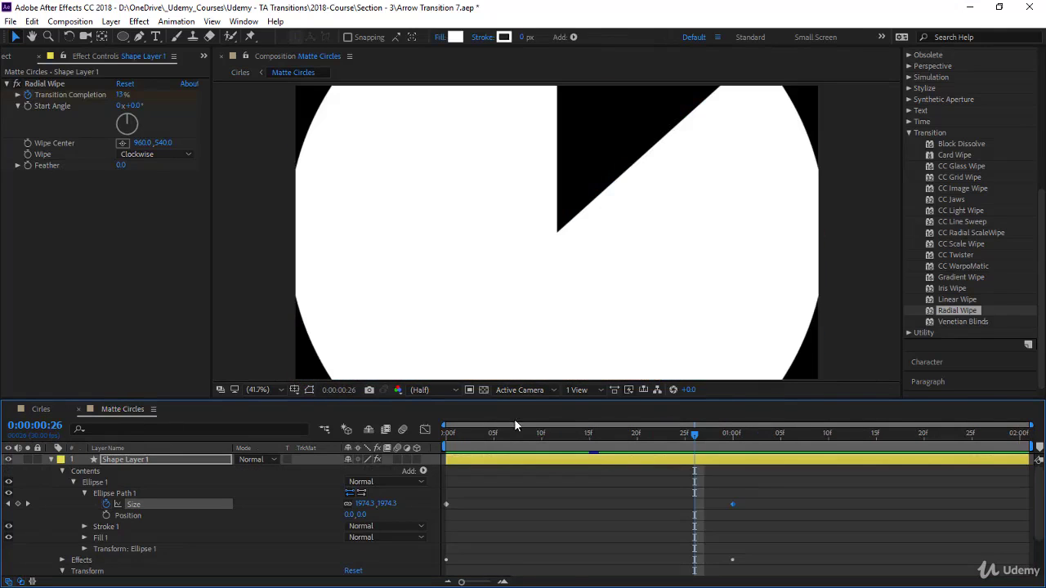
left_click(51, 460)
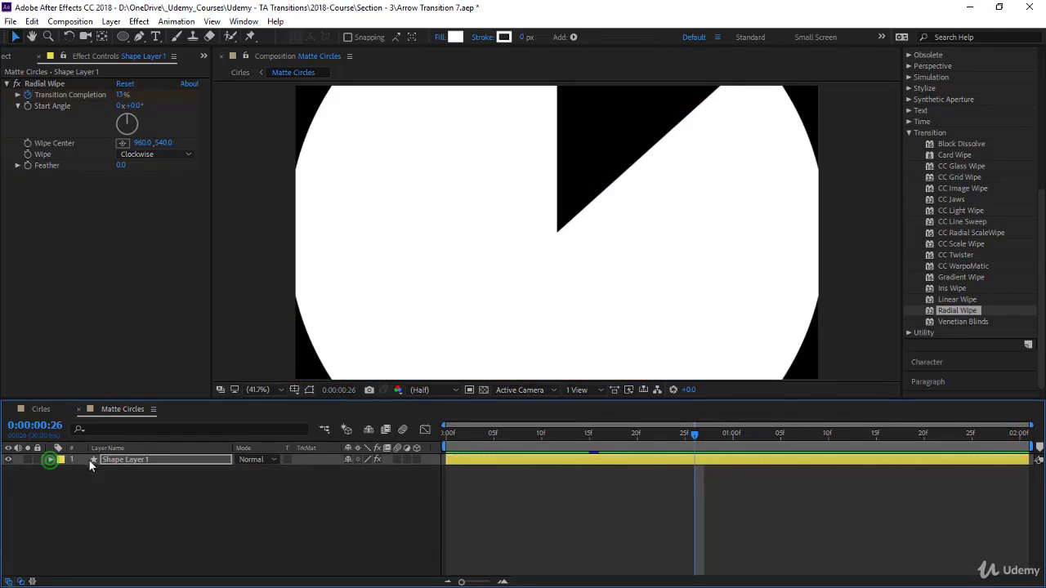
left_click(116, 460)
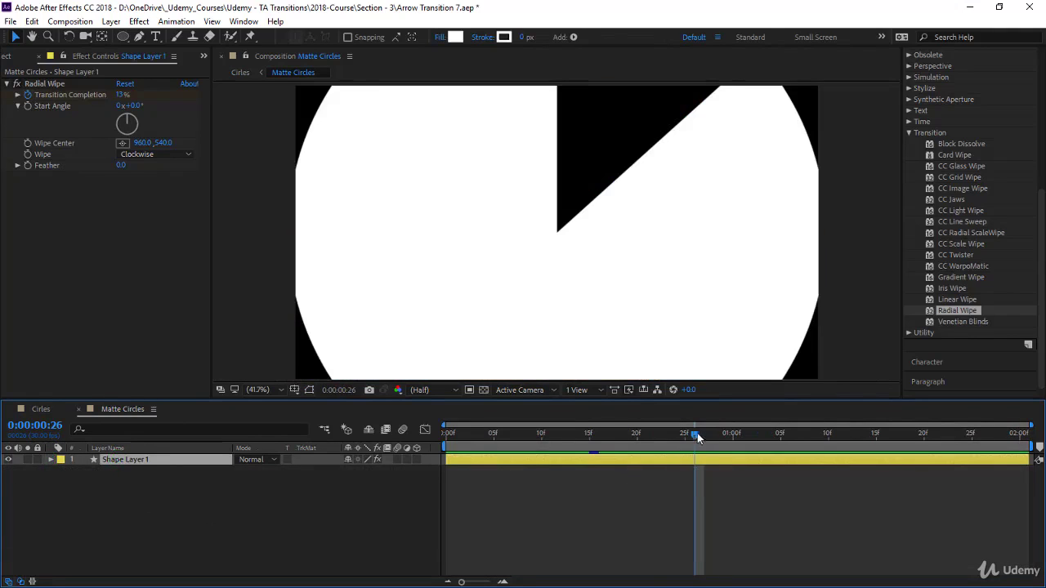
left_click_drag(697, 438, 393, 473)
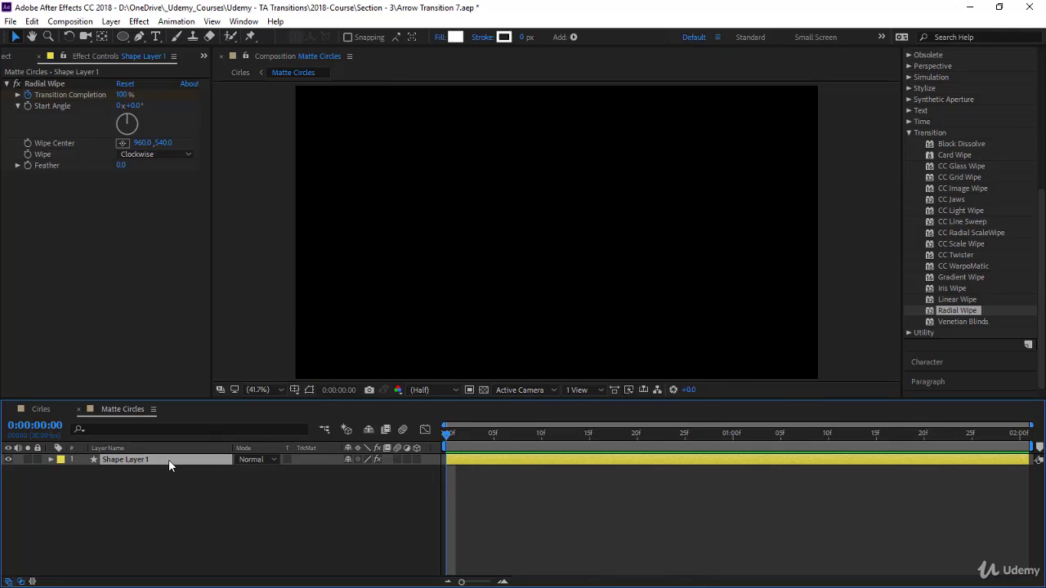
key("ctrl+d")
key("ctrl+d")
key("ctrl+d")
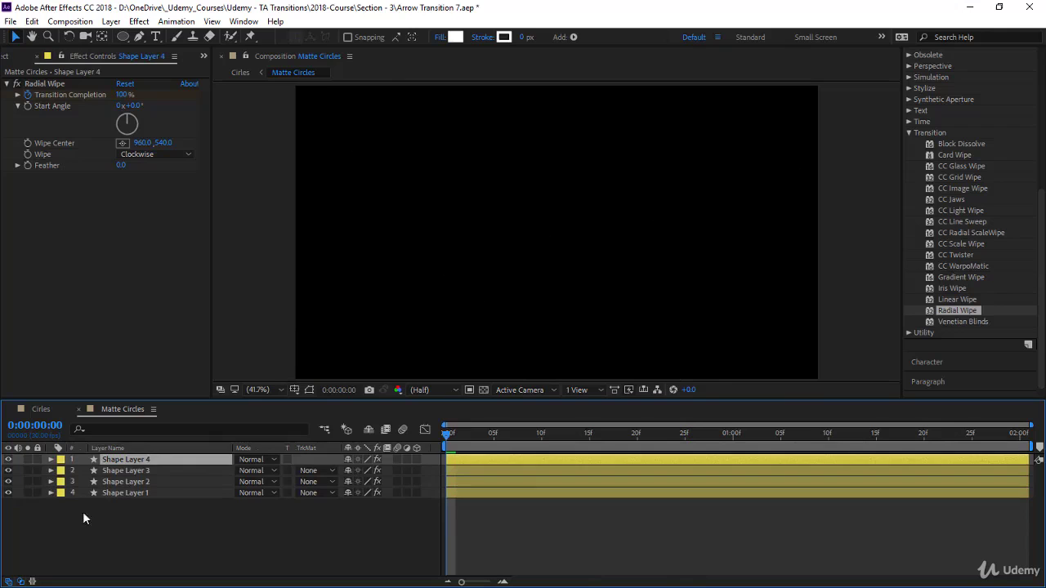
left_click_drag(84, 518, 121, 458)
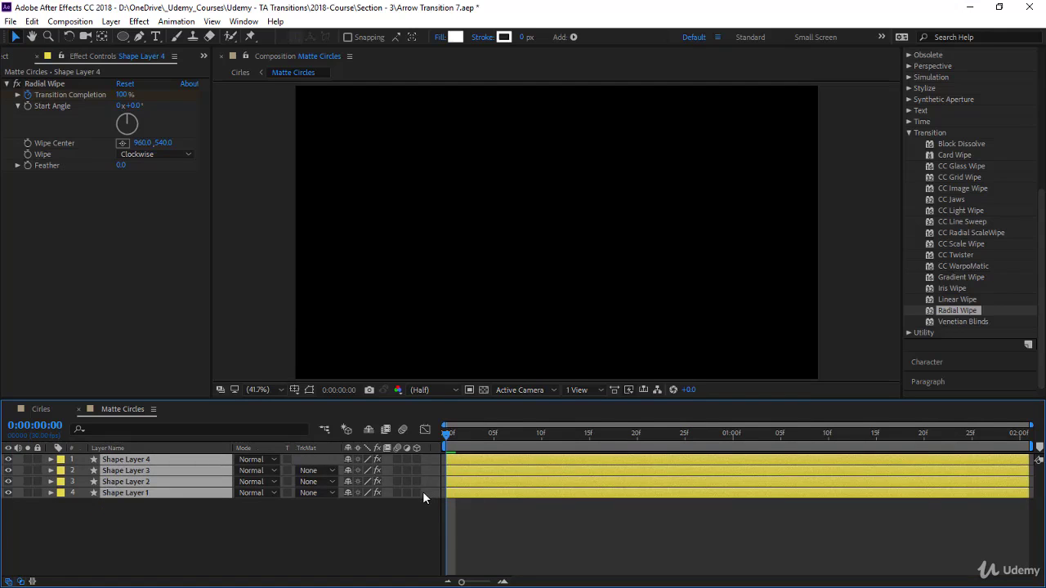
- Shift Shape Layers 2, 3 and 4 to start at about 5f, 10f and 15f, then preview
key("u")
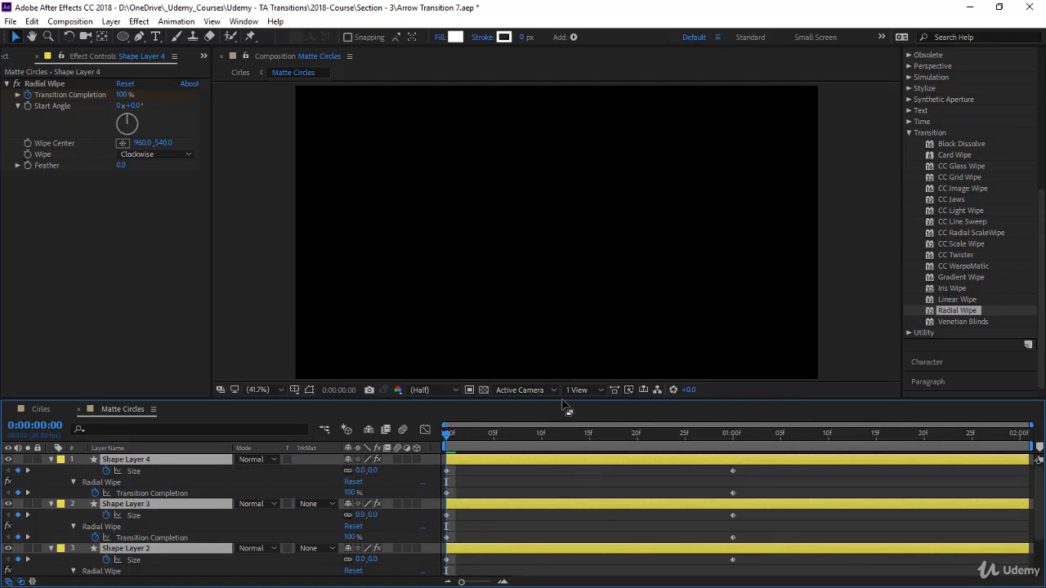
left_click_drag(572, 399, 560, 328)
left_click(491, 481)
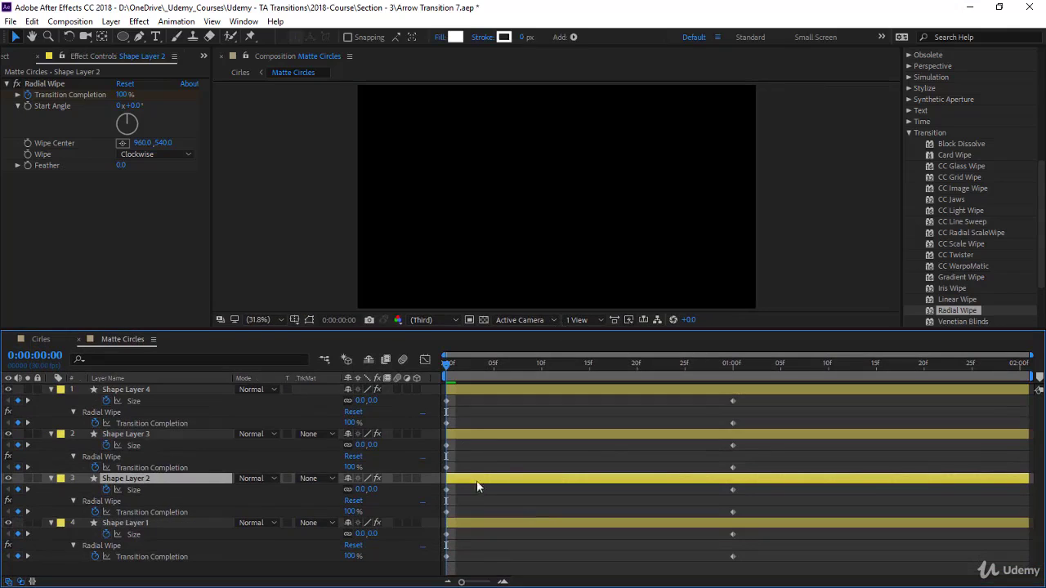
left_click_drag(472, 479, 516, 483)
left_click_drag(490, 436, 594, 440)
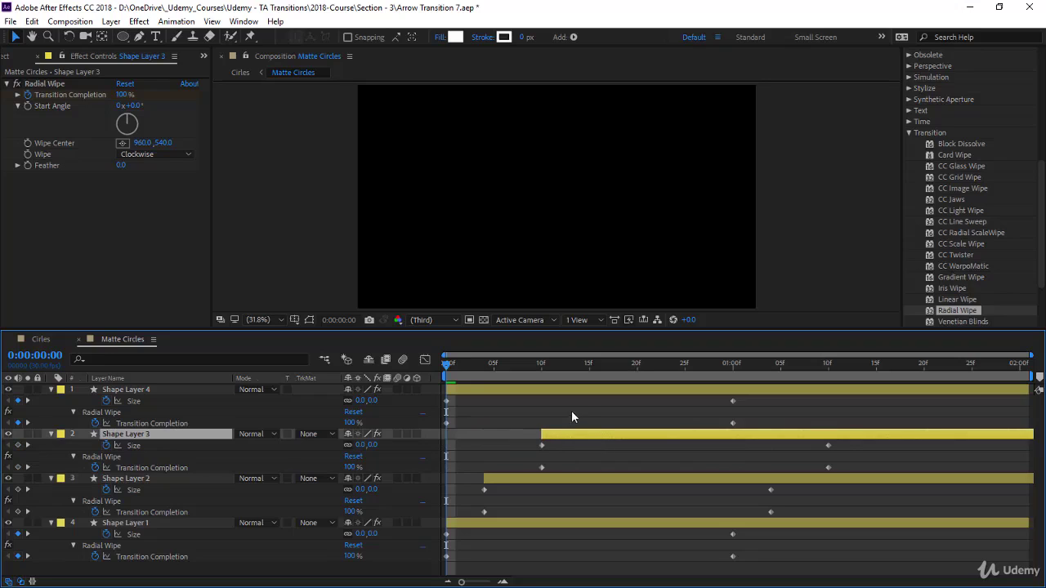
left_click_drag(563, 390, 707, 399)
key("space")
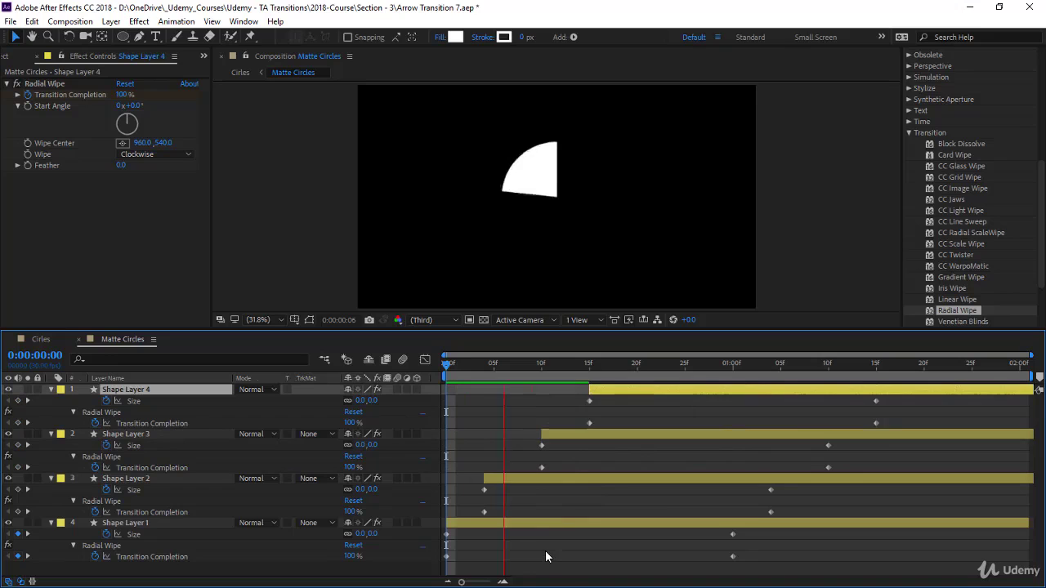
left_click(447, 369)
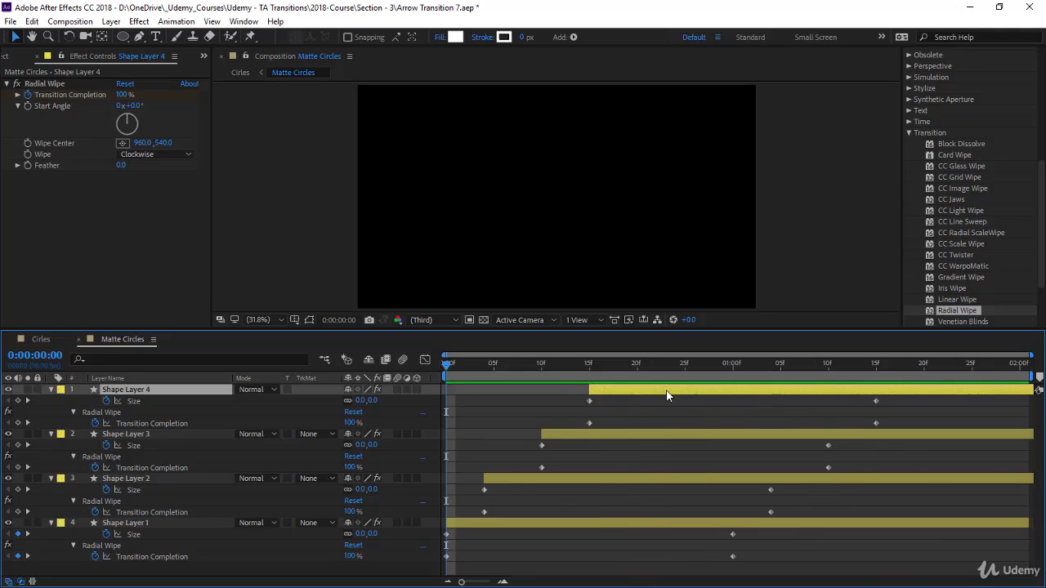
left_click(571, 522)
- Darken Shape Layer 1's fill to grey with brightness 20, then darken Shape Layer 2's fill
left_click(454, 37)
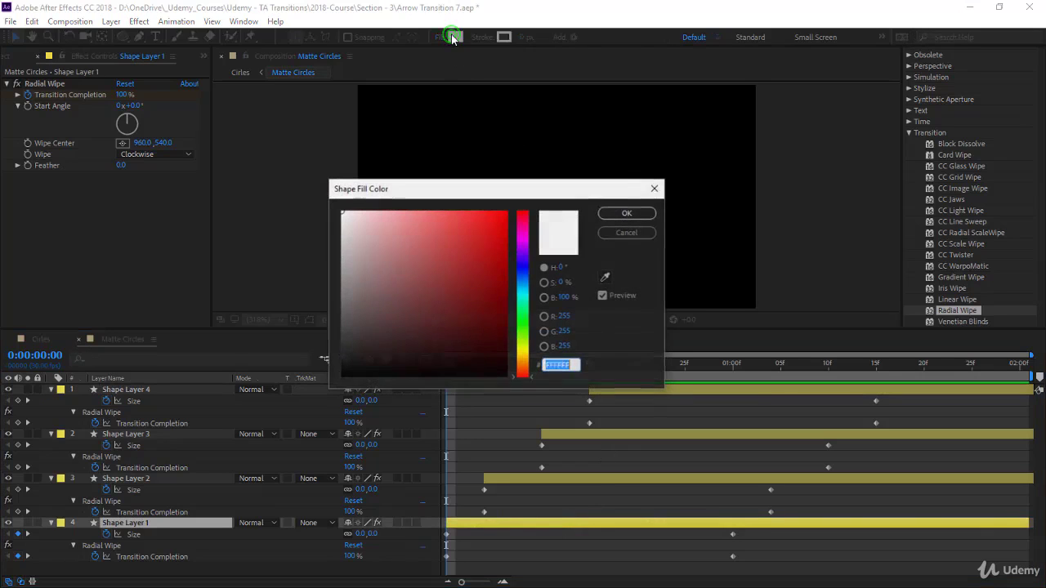
left_click(566, 299)
type("20")
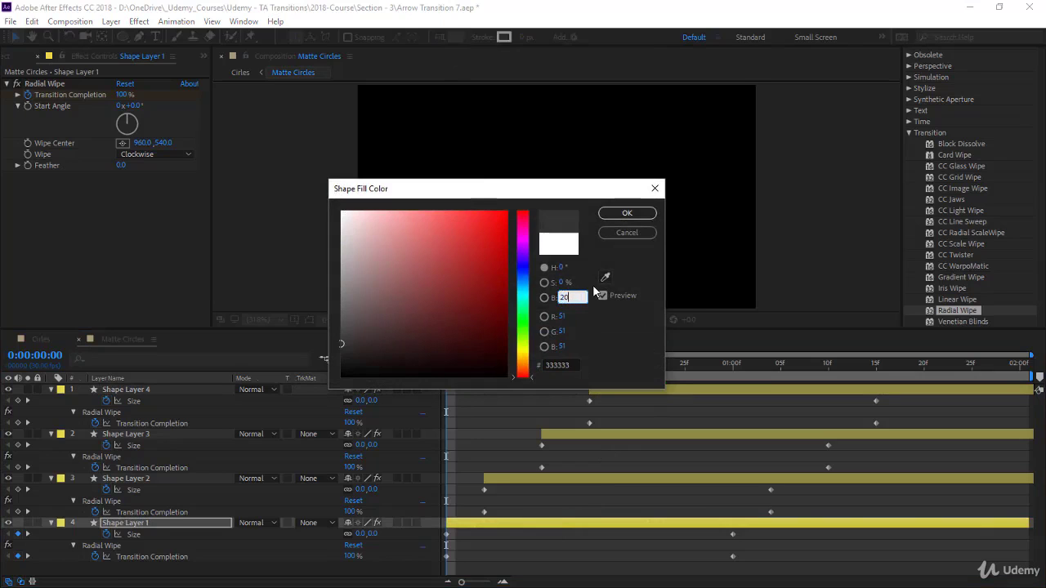
key("Return")
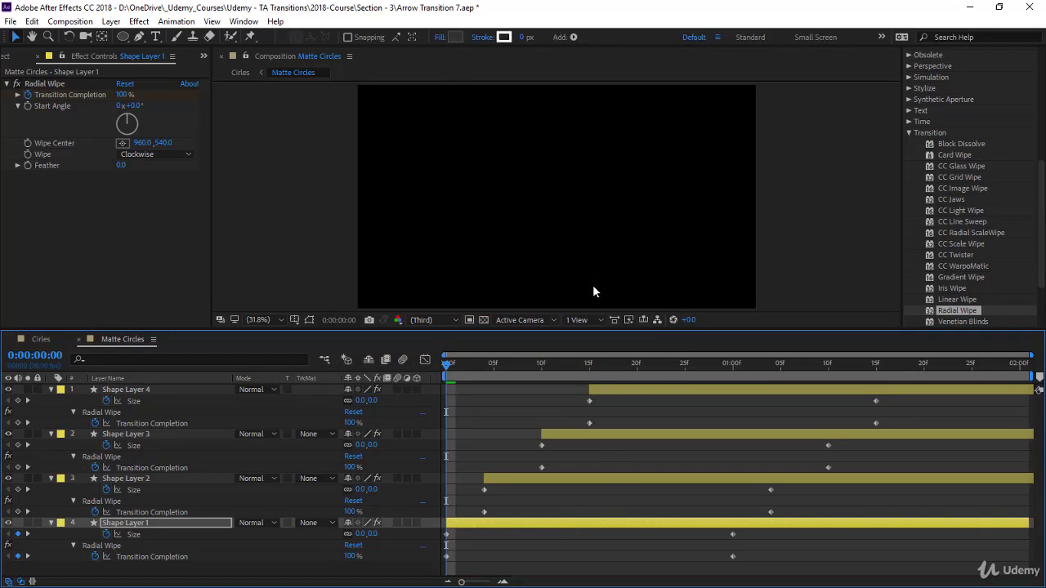
left_click(580, 481)
left_click(454, 37)
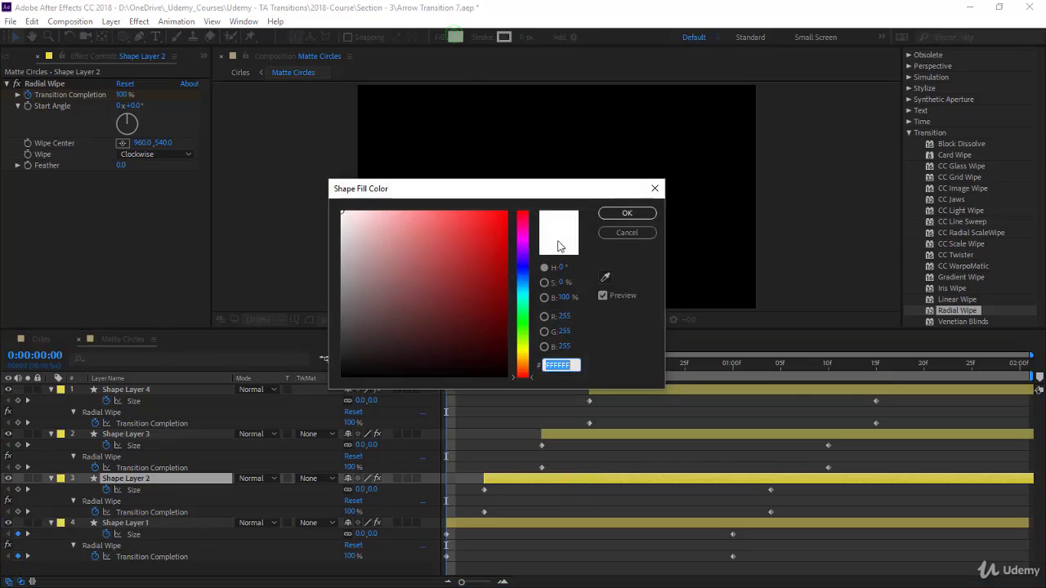
left_click(566, 298)
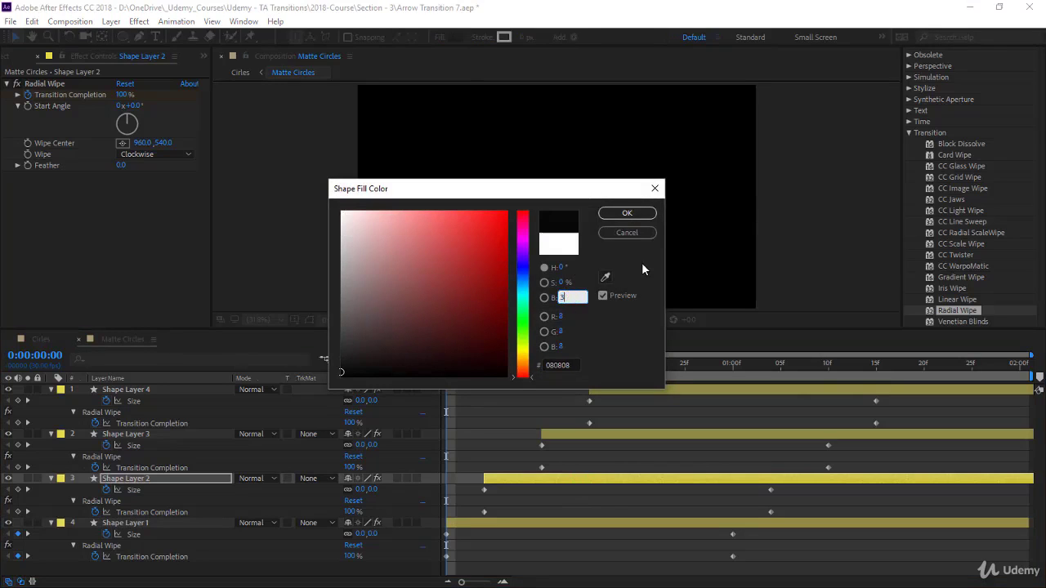
key("Return")
- Give Shape Layer 3 a mid-grey fill with brightness 50 and preview from frame 0
left_click(670, 441)
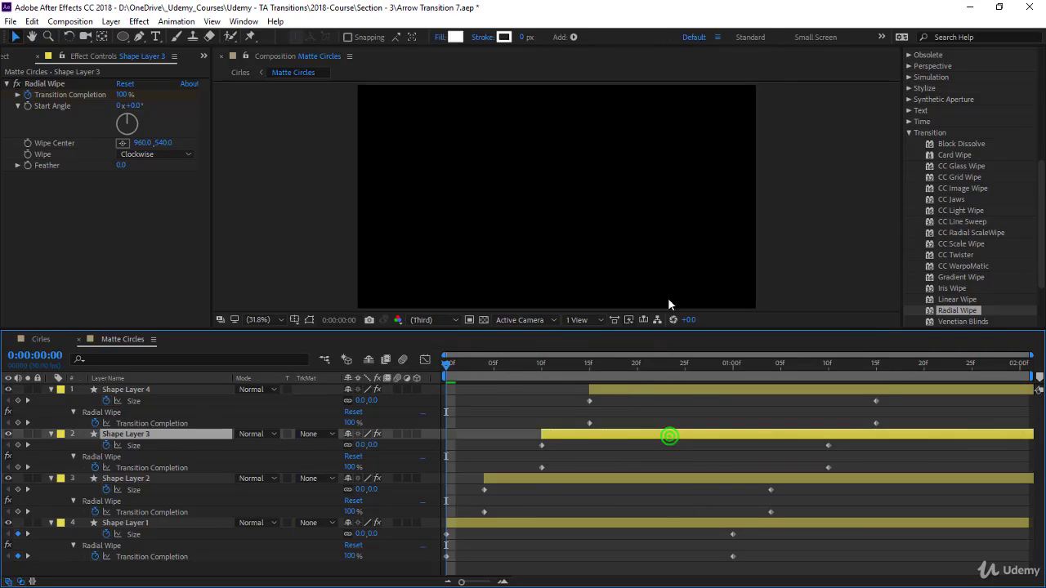
left_click(455, 37)
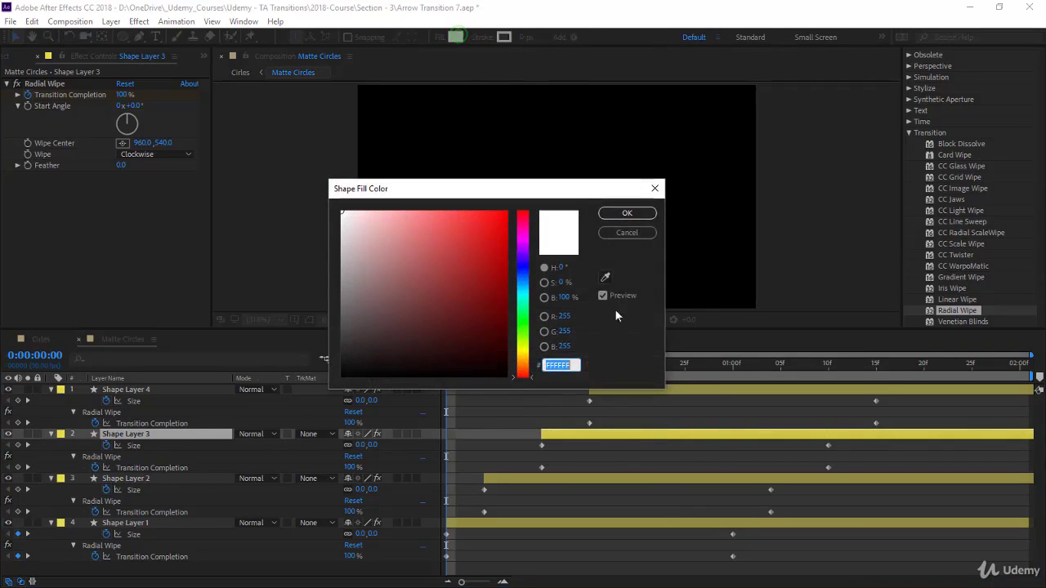
left_click(567, 298)
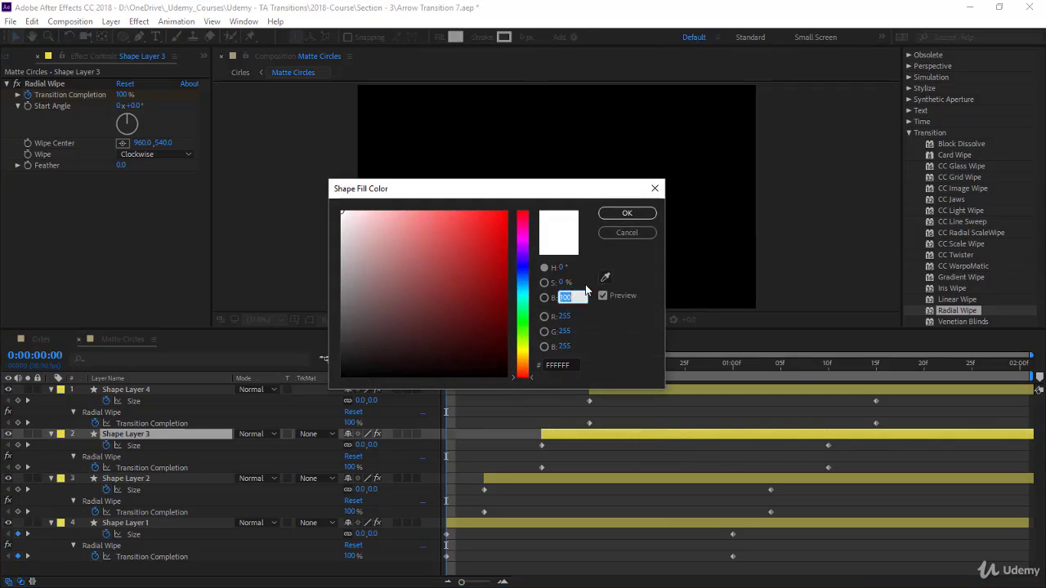
type("50")
key("Return")
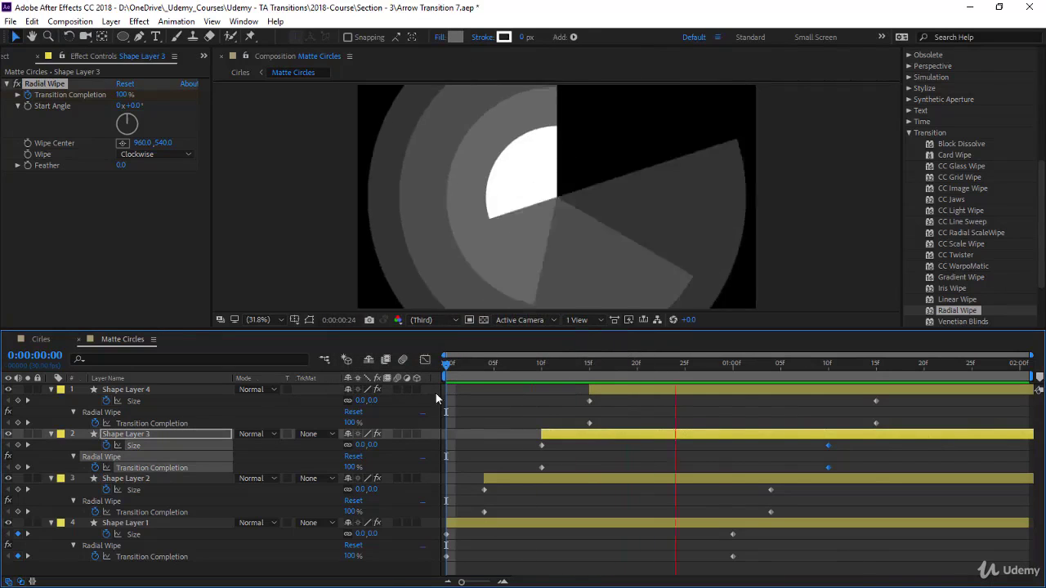
left_click(444, 363)
key("space")
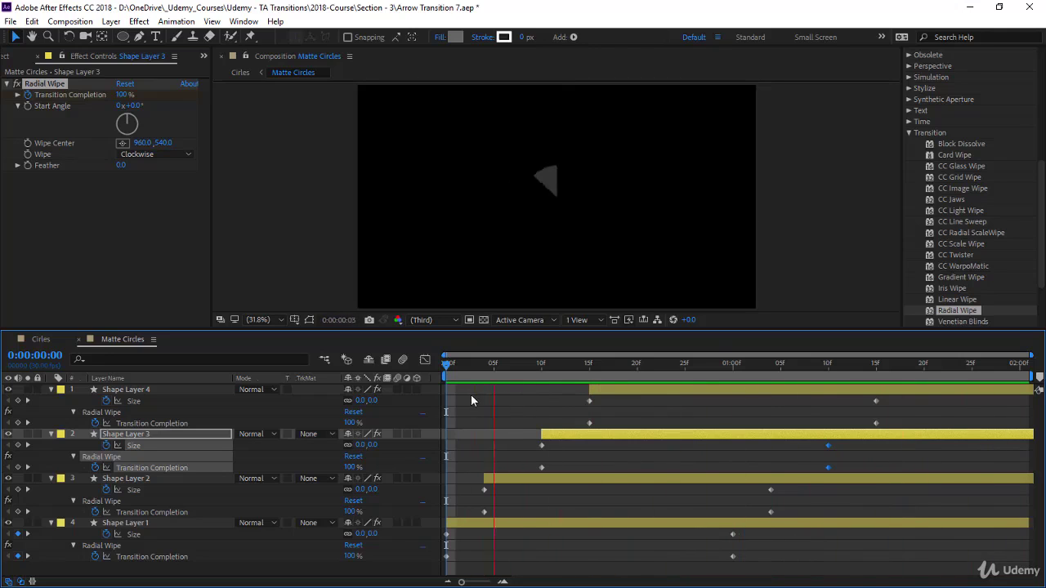
key("space")
- Easy Ease (F9) all four circle layers' keyframes, check the curves, preview, then return to Cirles
mouse_move(950, 564)
left_mouse_down()
mouse_move(684, 411)
mouse_move(425, 363)
left_mouse_up()
key("F9")
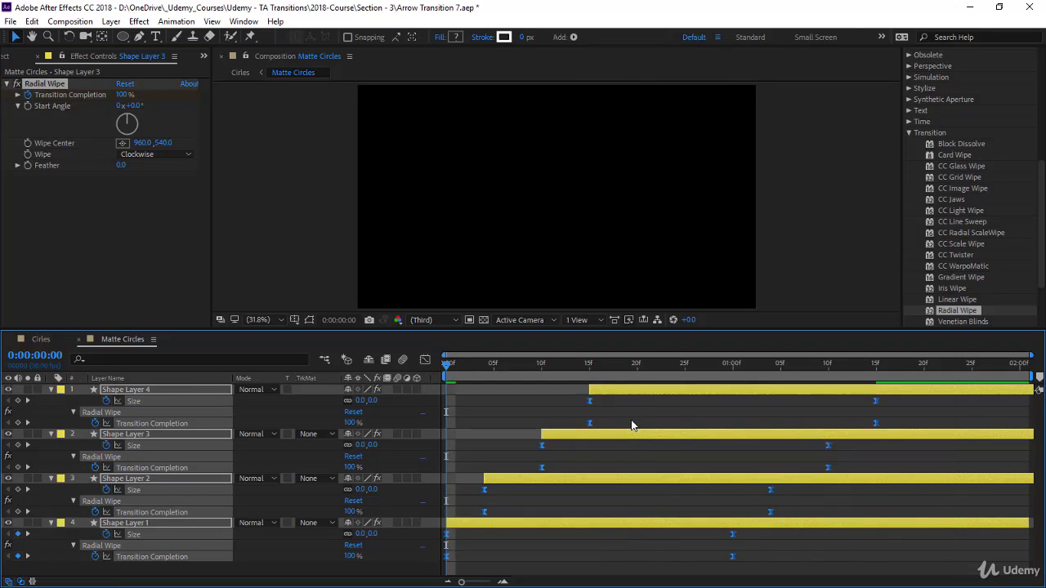
left_click(426, 359)
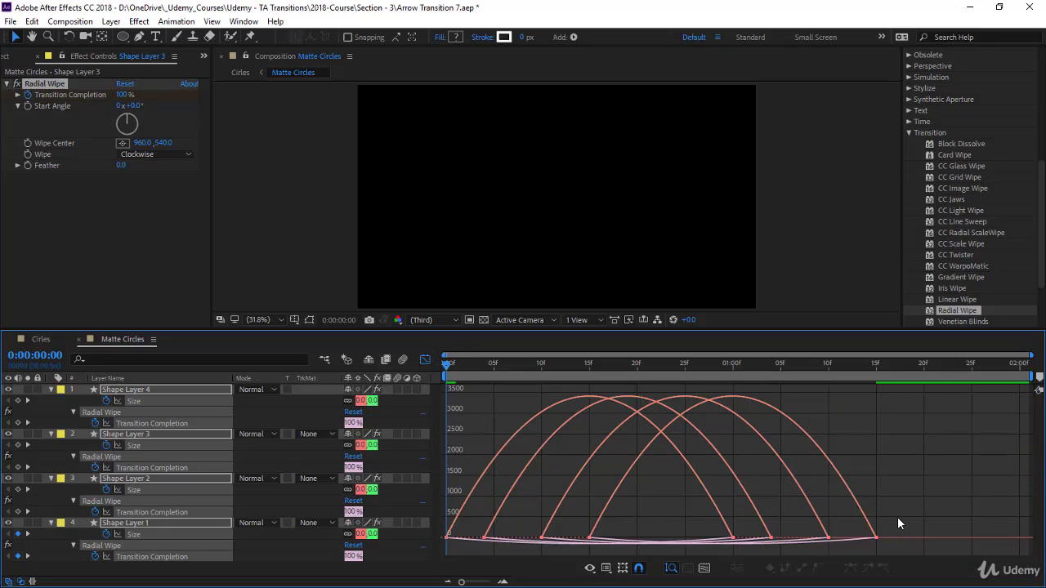
left_click(424, 360)
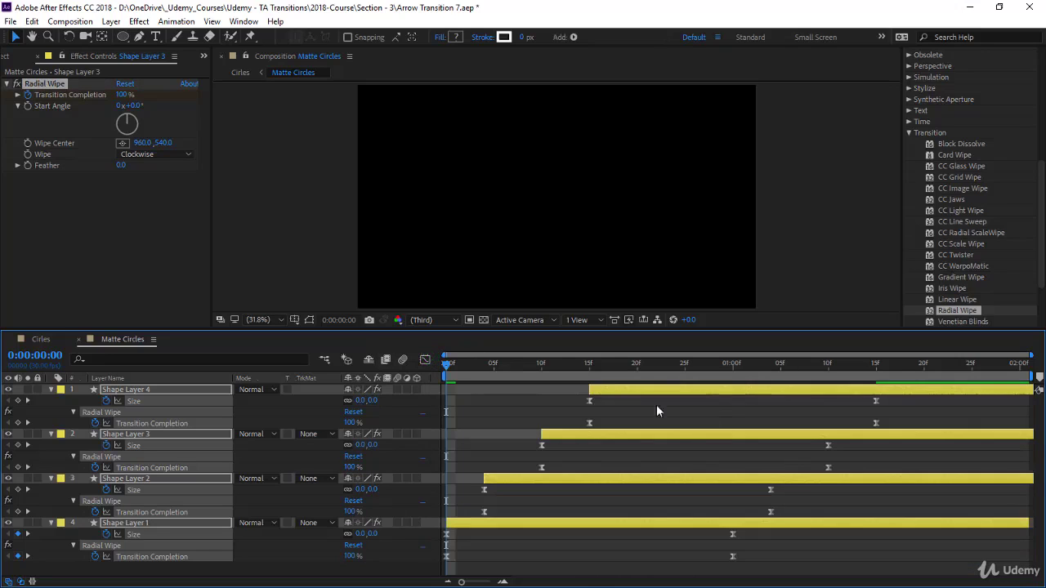
key("space")
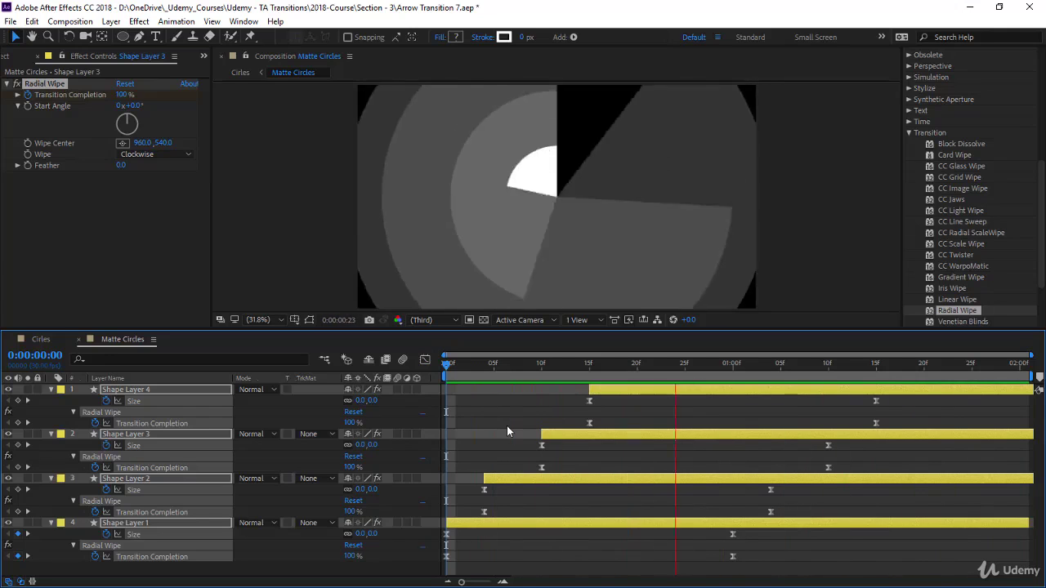
left_click(38, 340)
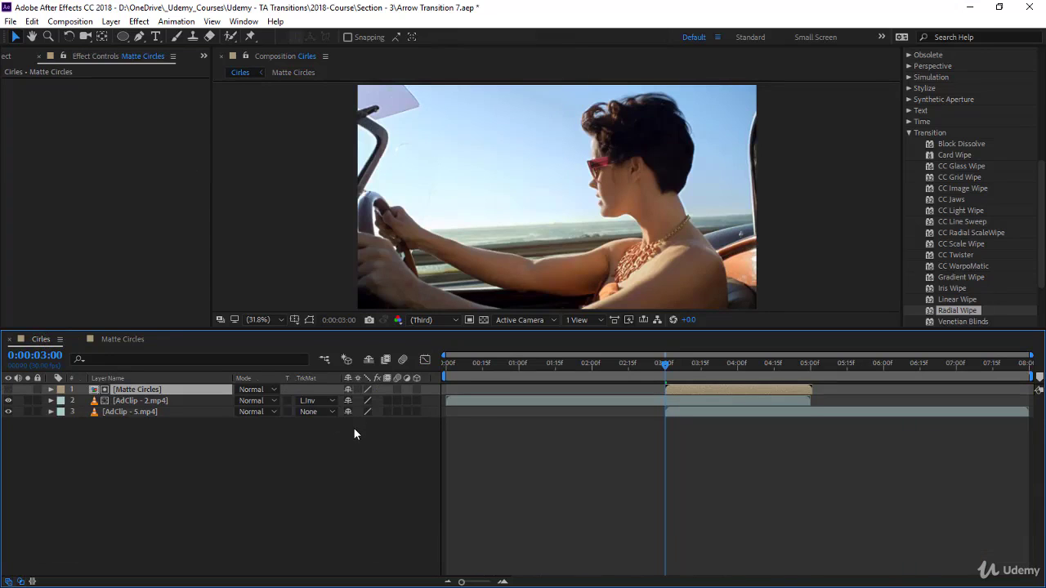
- Preview the luma-inverted circle transition between the clips, stopping at 0:00:03:06
key("space")
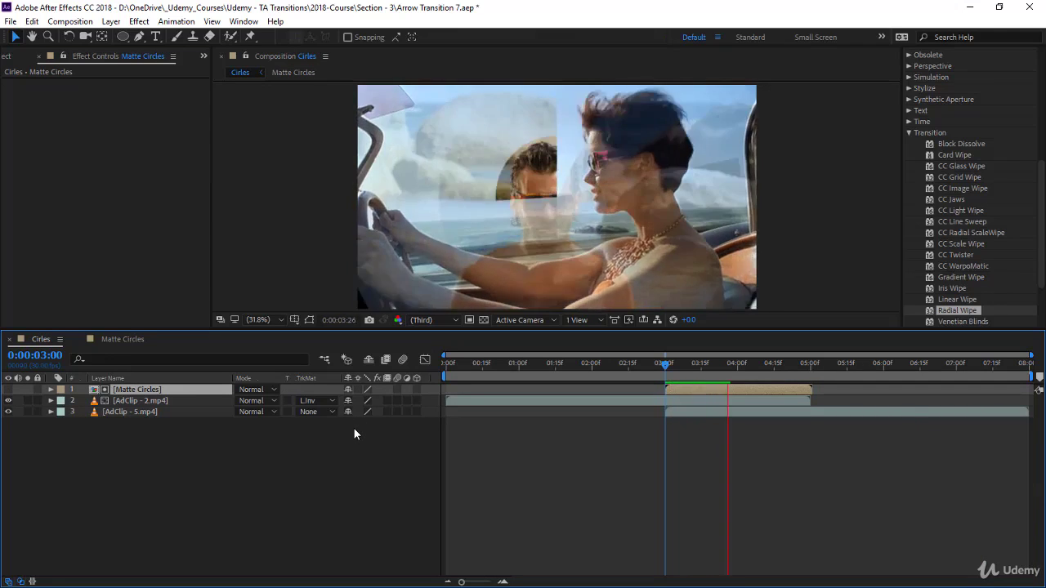
left_click_drag(664, 363, 729, 372)
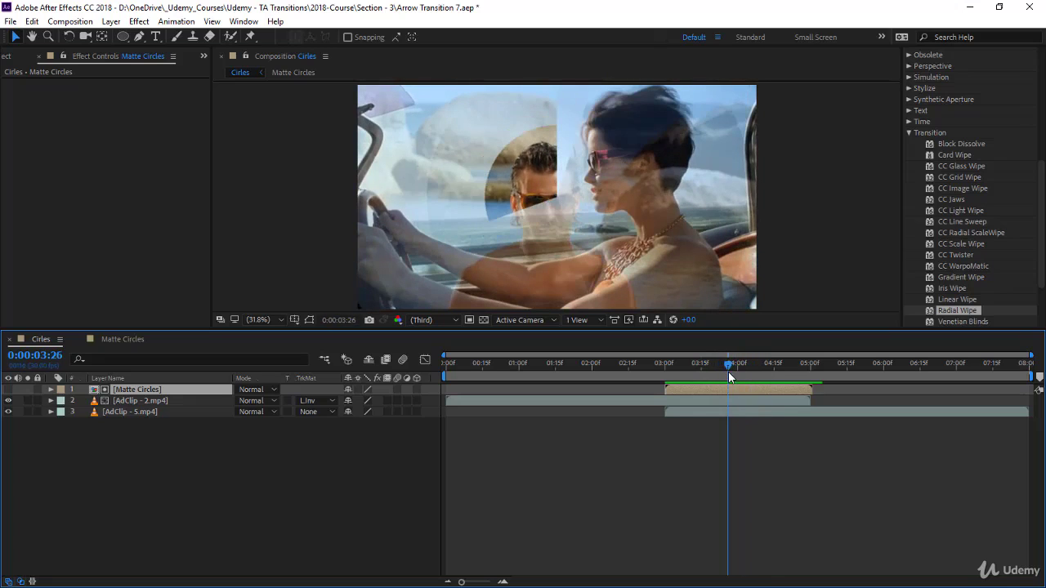
- In Matte Circles, set Shape Layer 1's fill brightness to 10
left_click(139, 338)
left_click(668, 452)
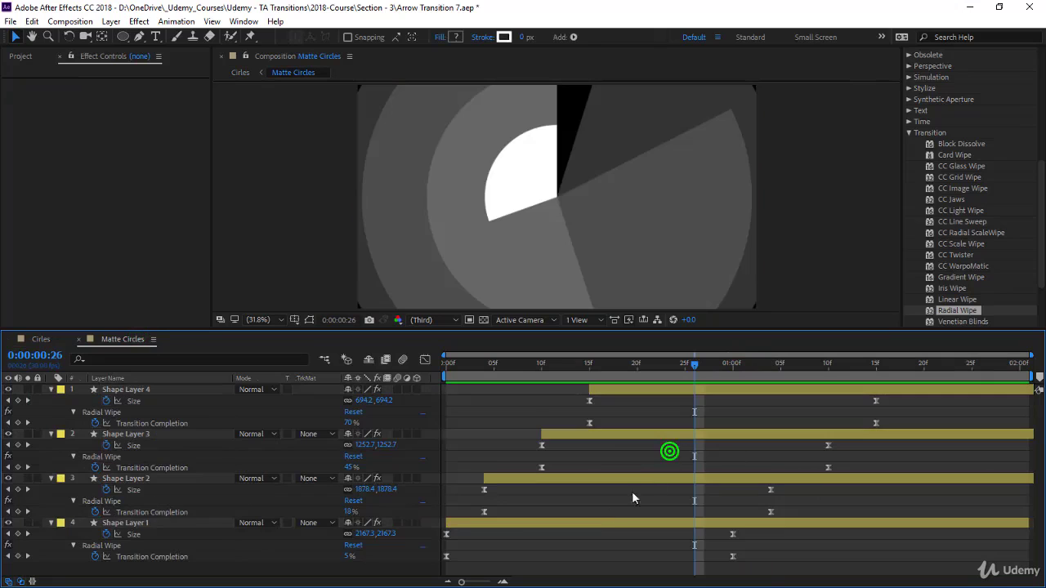
left_click(597, 524)
left_click(455, 37)
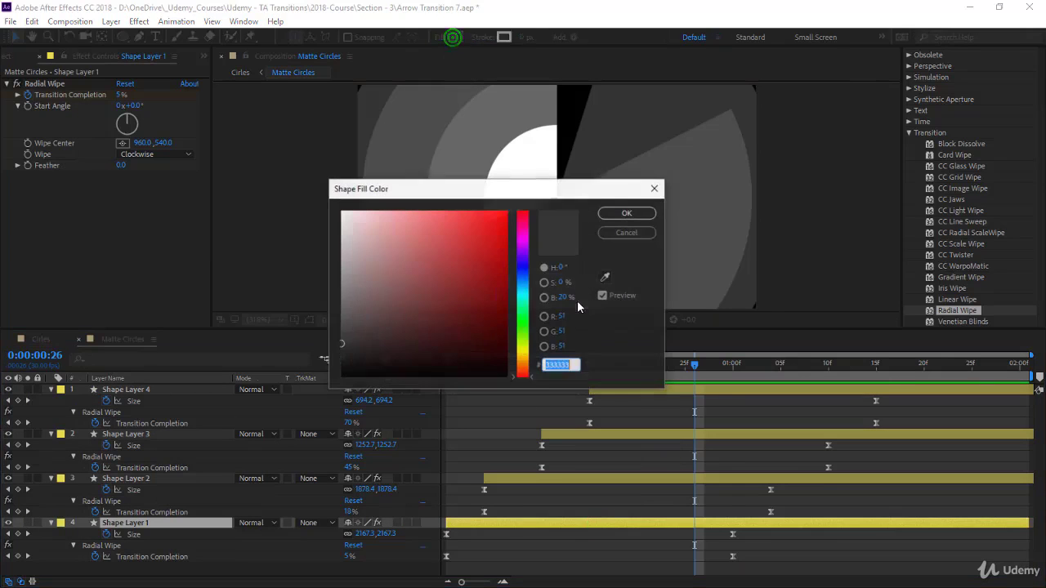
left_click(564, 298)
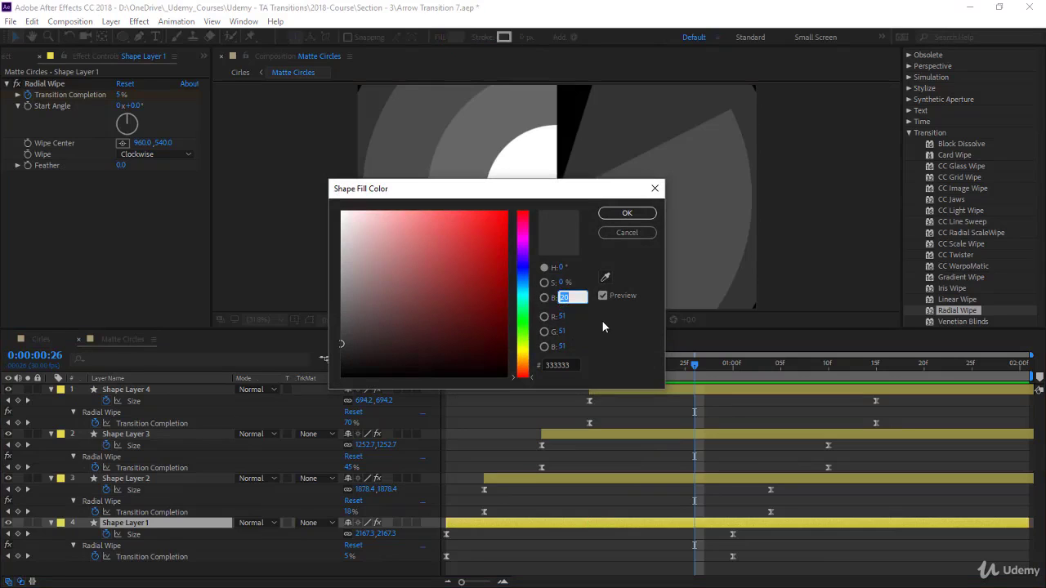
type("10")
key("Return")
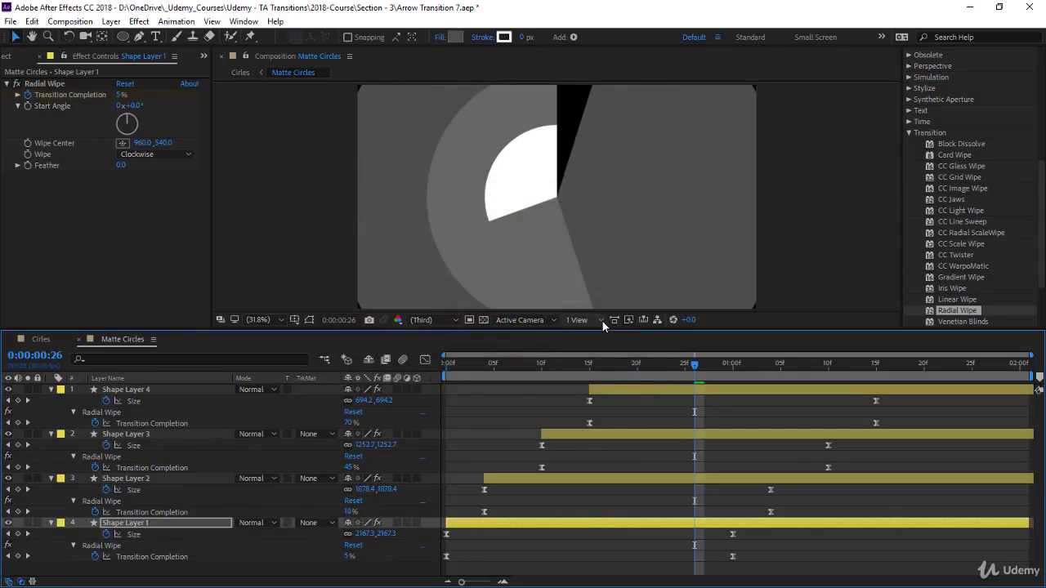
- Set the fill brightness of Shape Layers 2 and 3 to 40
left_click(621, 487)
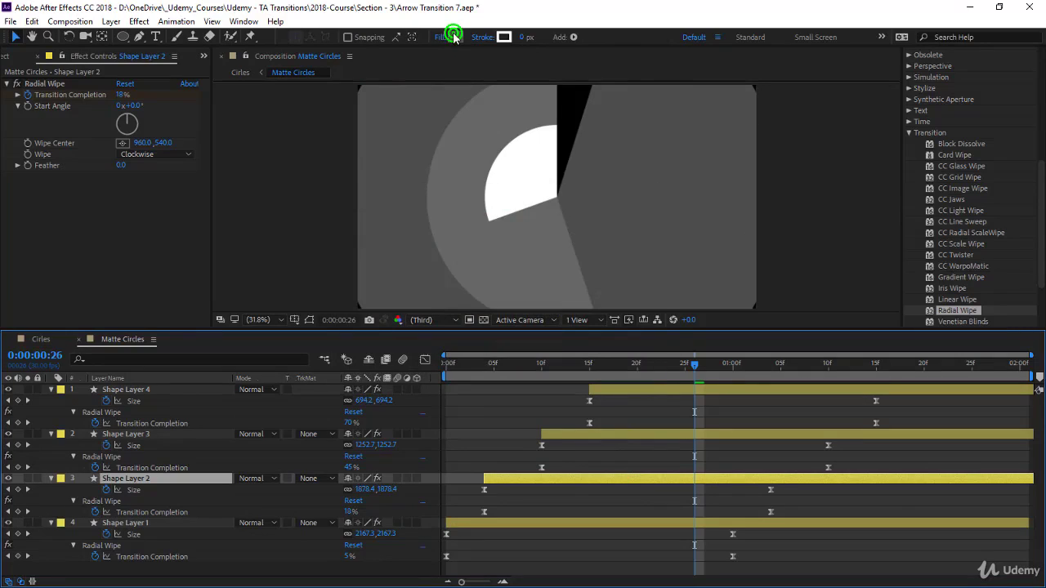
left_click(455, 36)
left_click(563, 297)
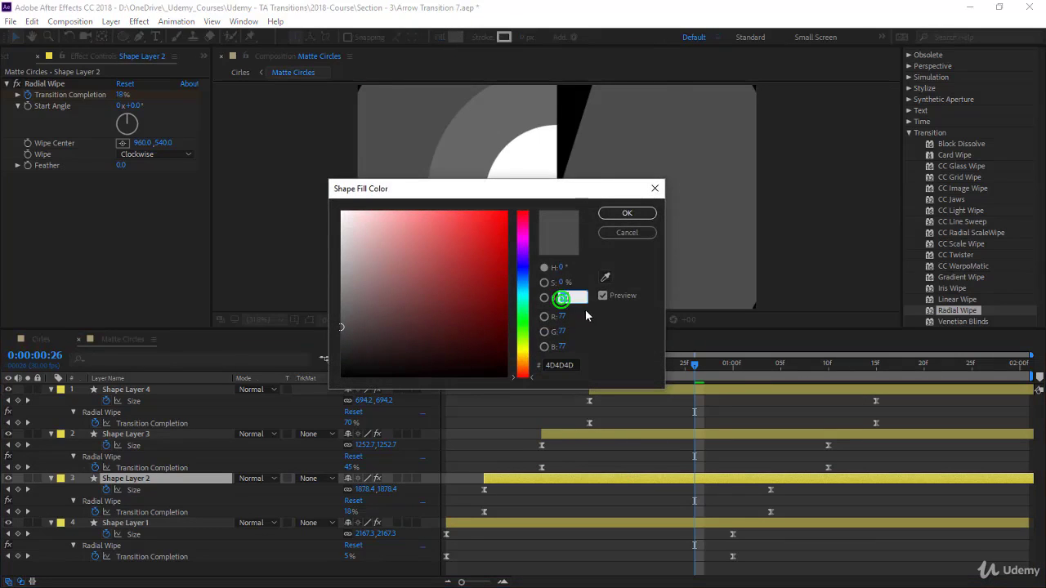
type("40")
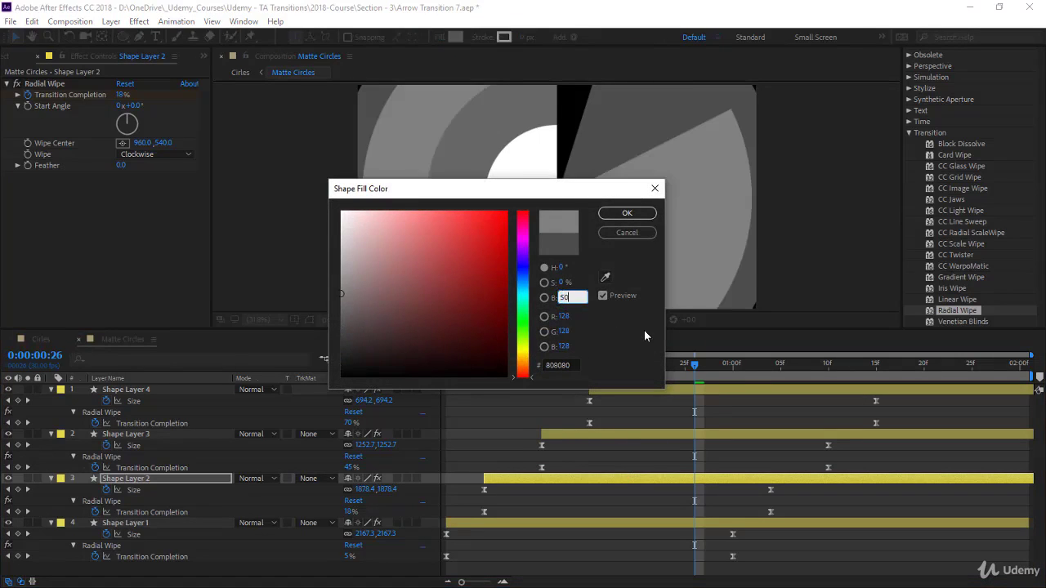
key("Return")
left_click(652, 438)
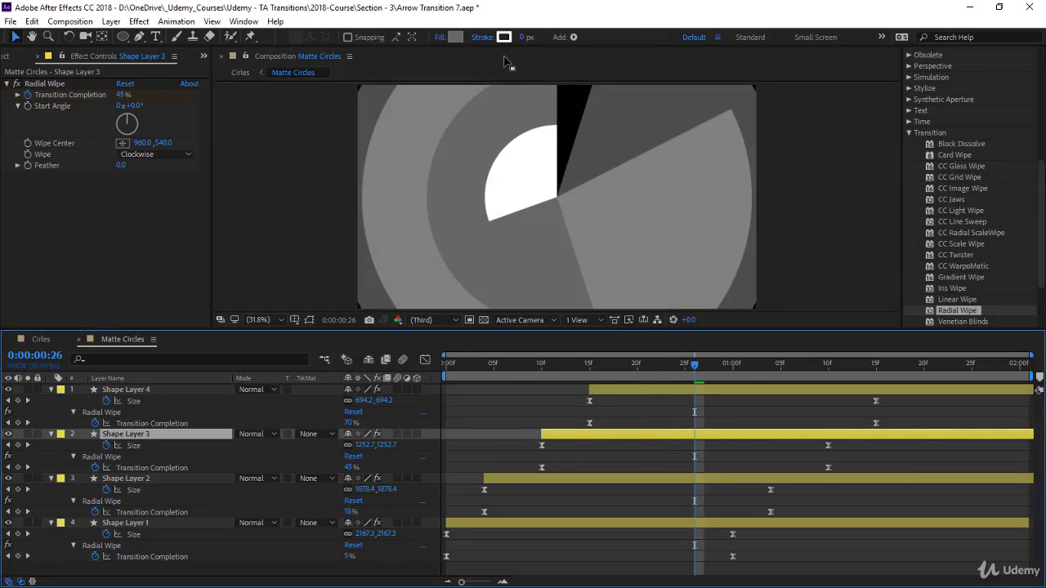
left_click(456, 36)
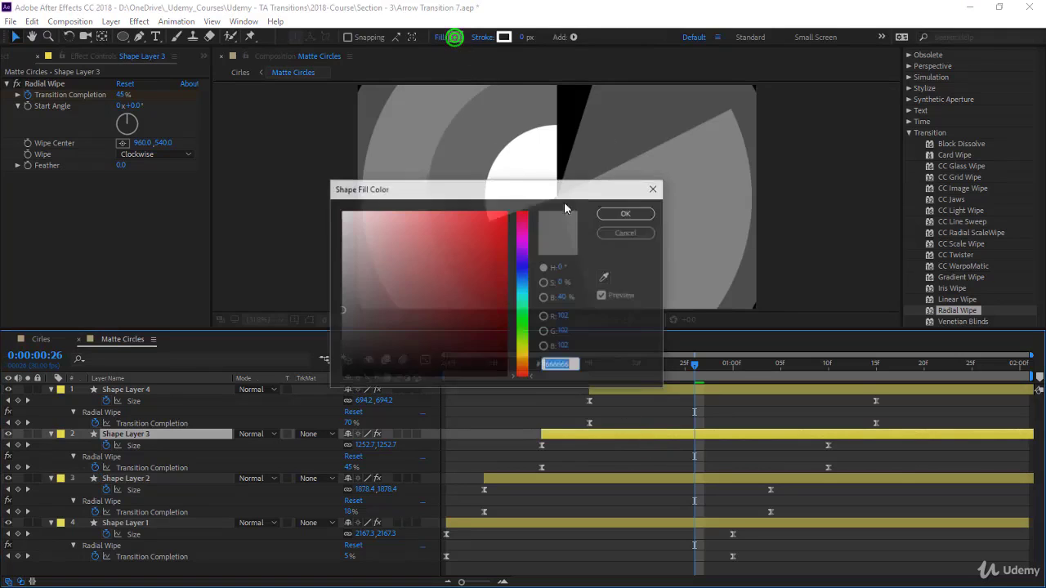
left_click(563, 298)
type("40")
key("Return")
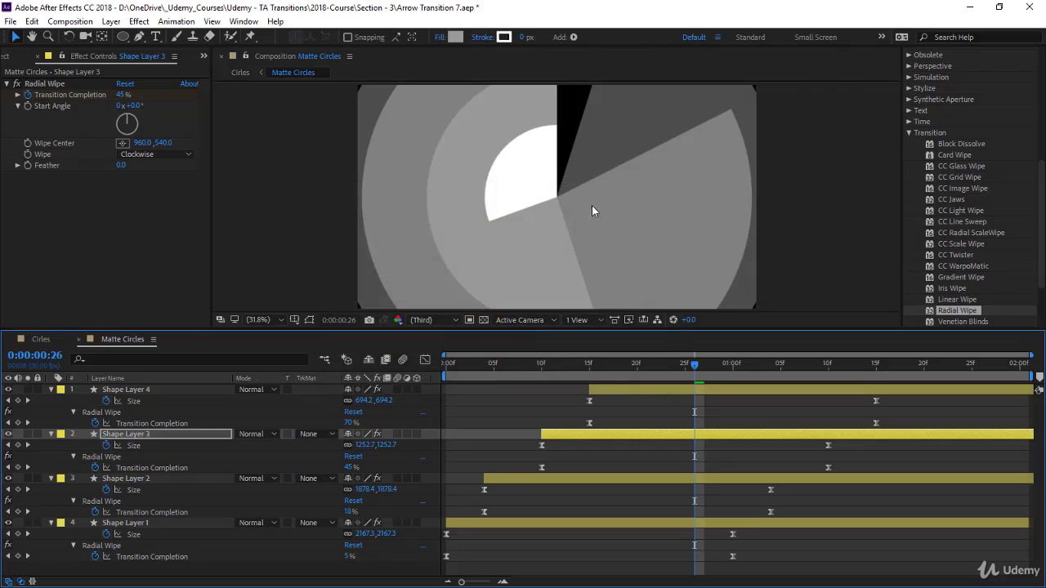
- Drag the closing keyframes of all four shape layers later in time
left_click_drag(693, 370, 401, 394)
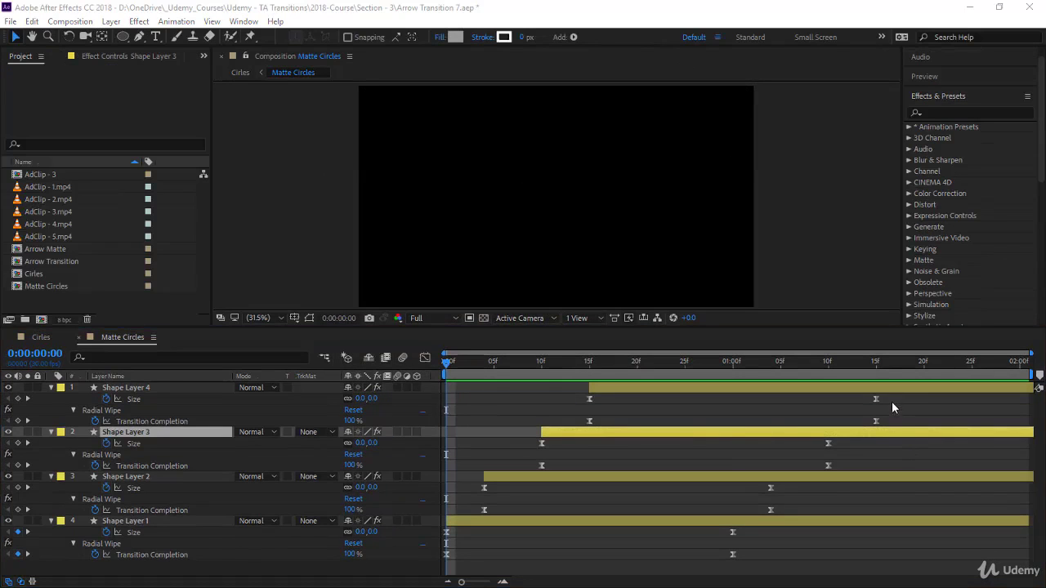
left_click_drag(894, 399, 717, 580)
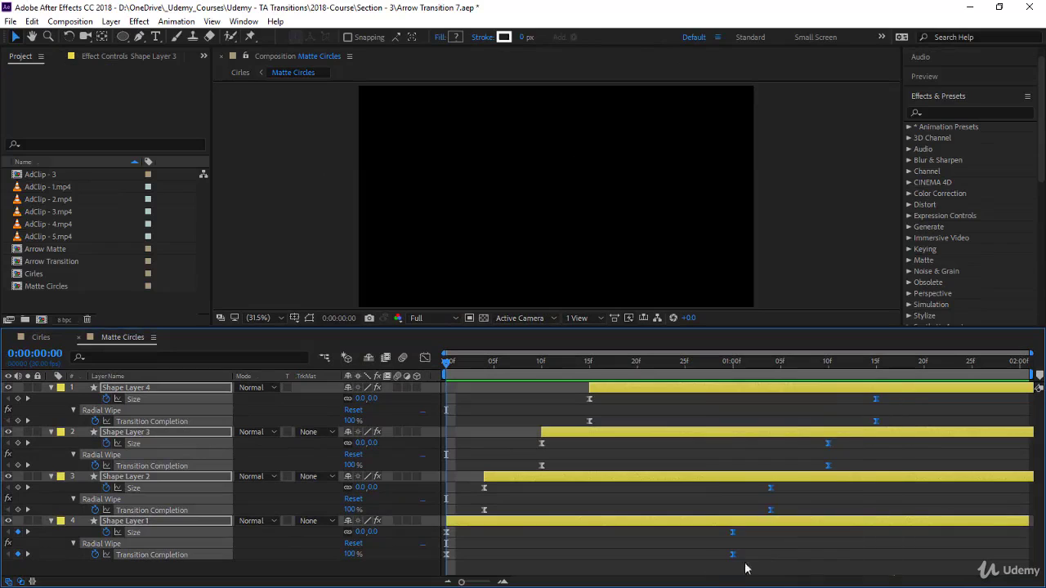
left_click_drag(876, 401, 1019, 405)
- Verify Shape Layer 4's Size keyframe sits at 0:00:02:00, then preview from the start
left_click(49, 354)
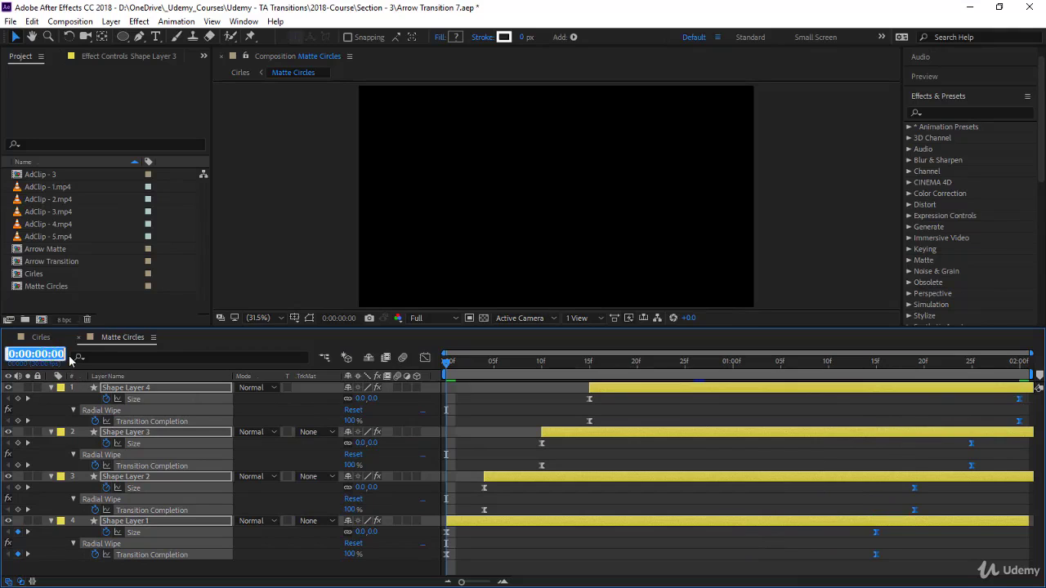
type("200")
key("Return")
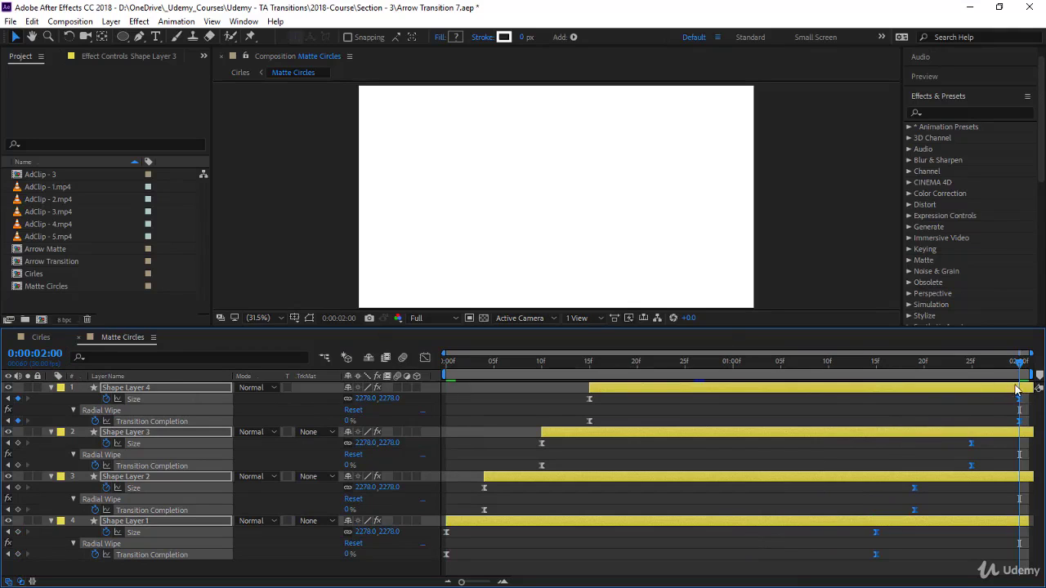
left_click(1020, 399)
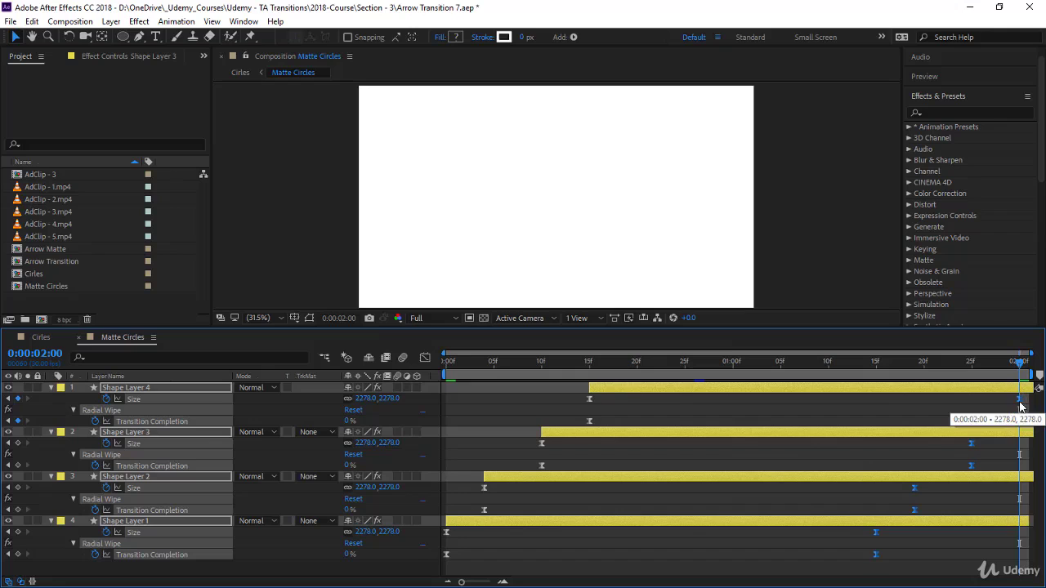
key("Home")
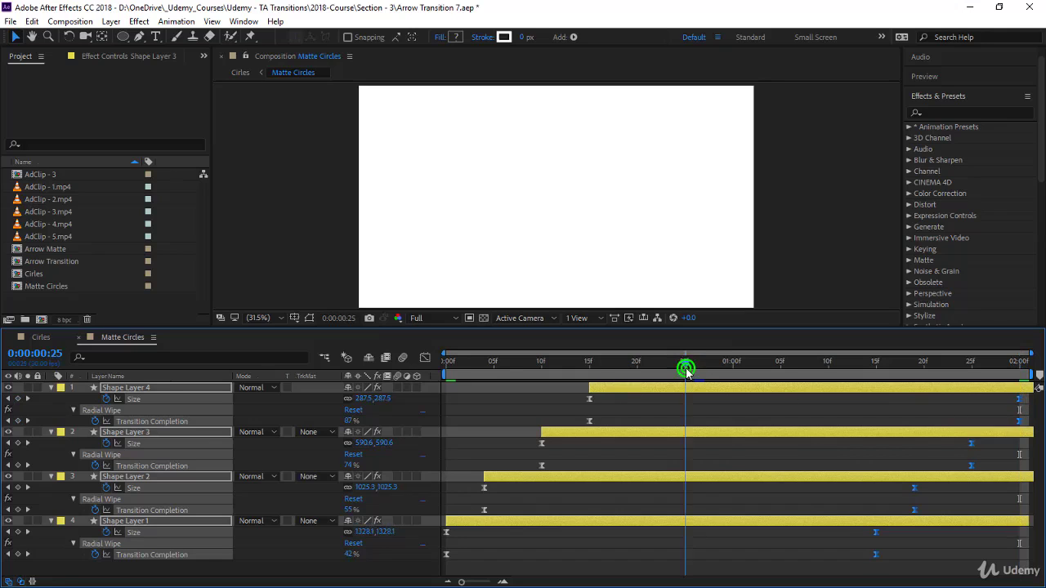
key("space")
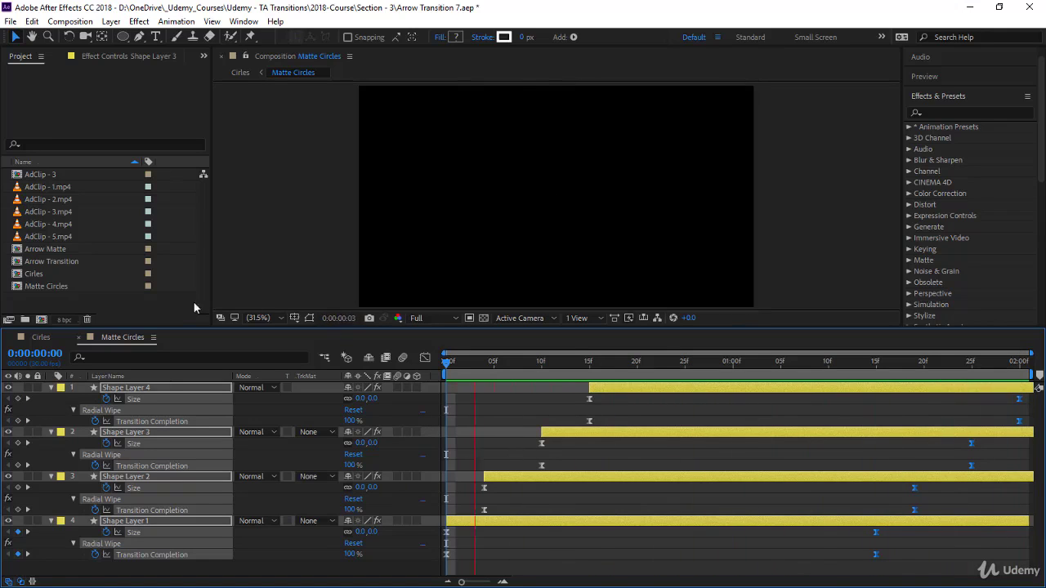
key("space")
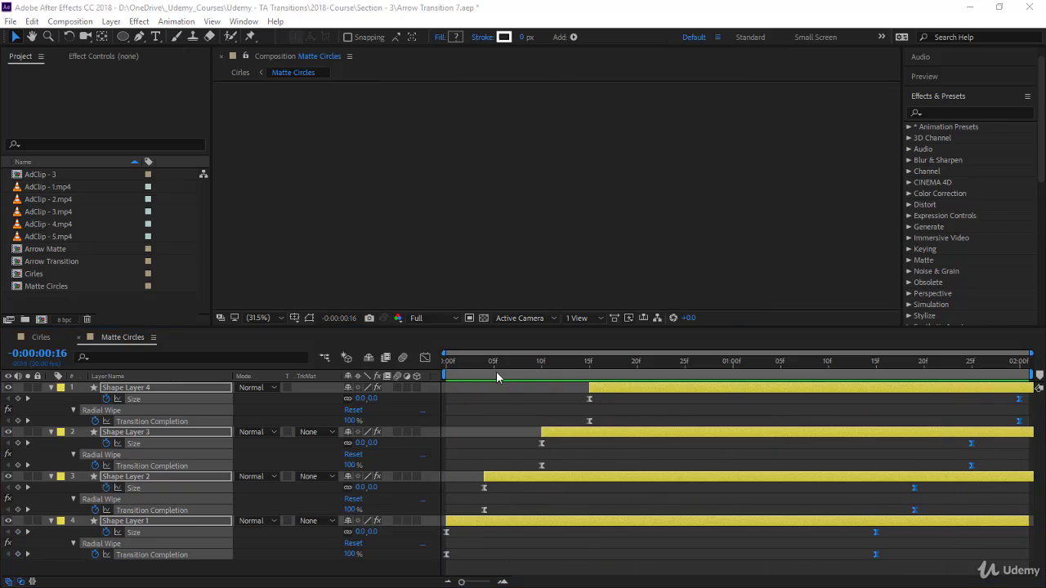
left_click(47, 338)
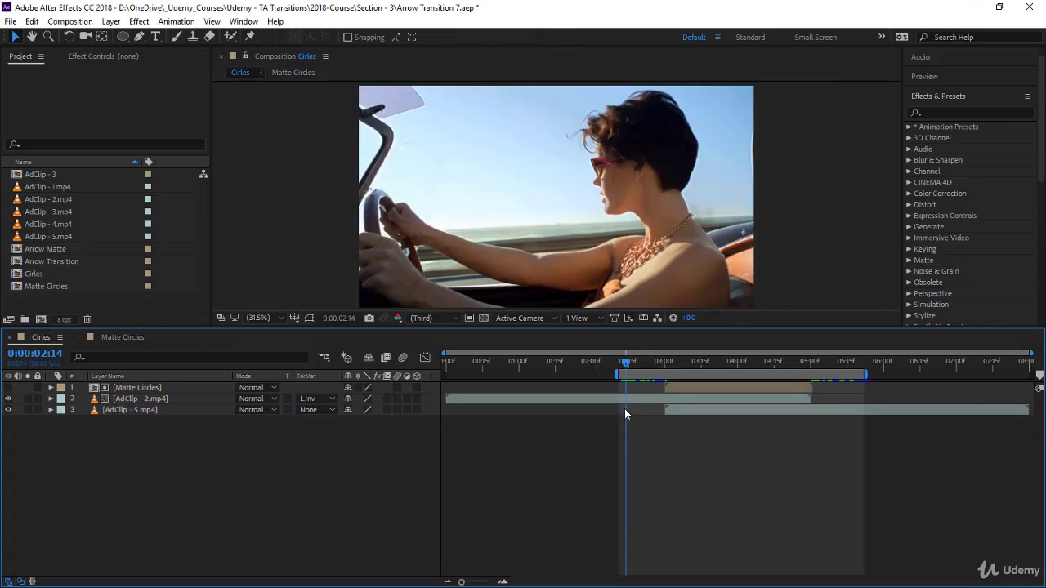
key("space")
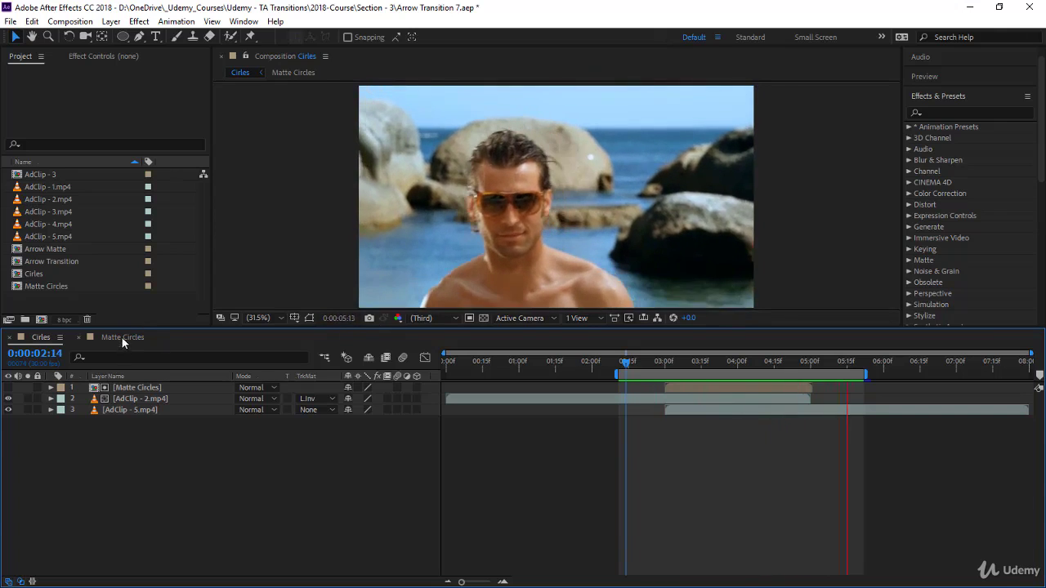
left_click(122, 338)
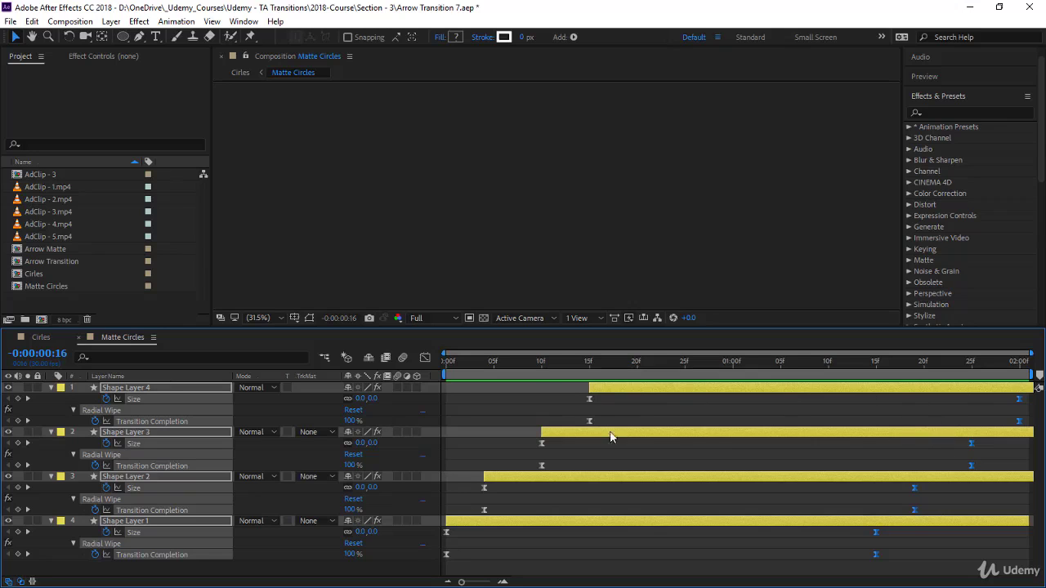
- Inspect the eased curves in the Graph Editor, then preview the car-to-beach transition in Cirles
left_click(425, 357)
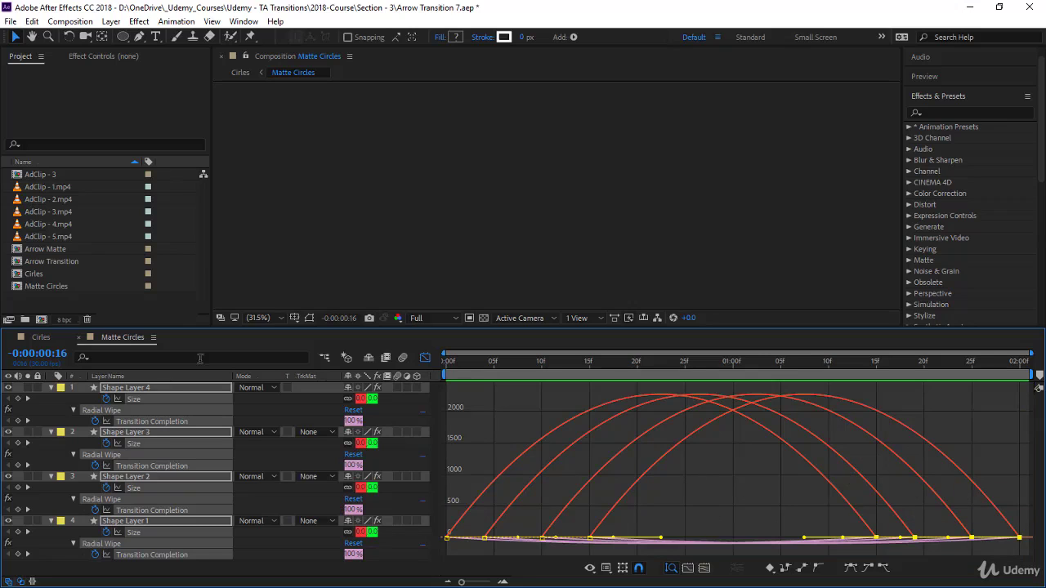
left_click(34, 338)
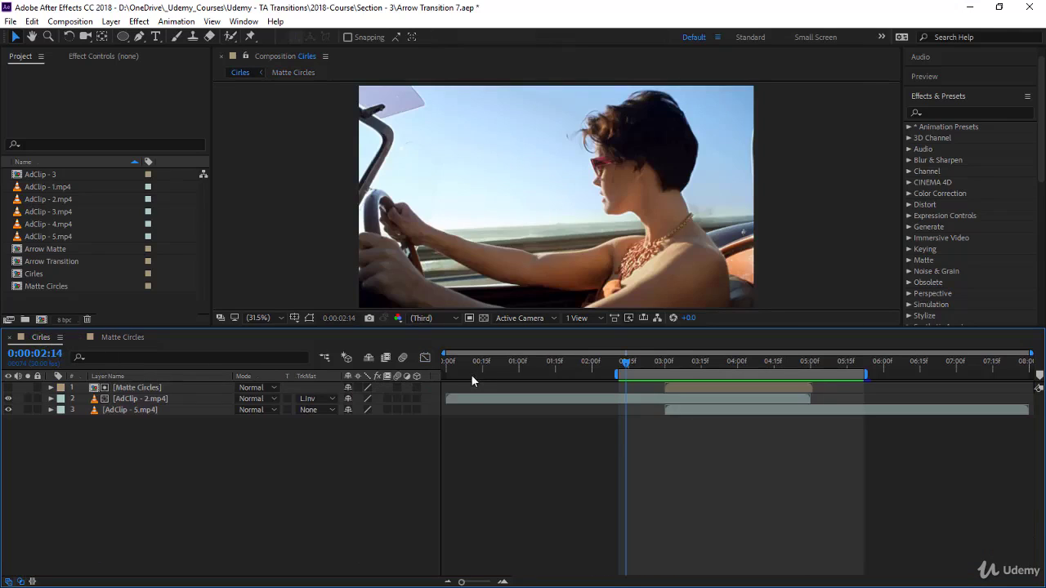
key("space")
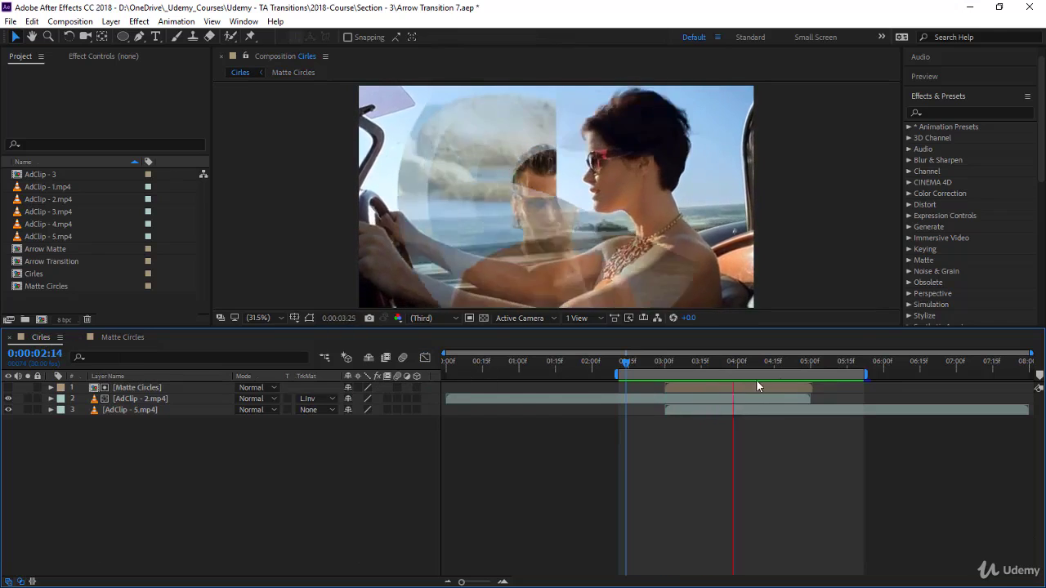